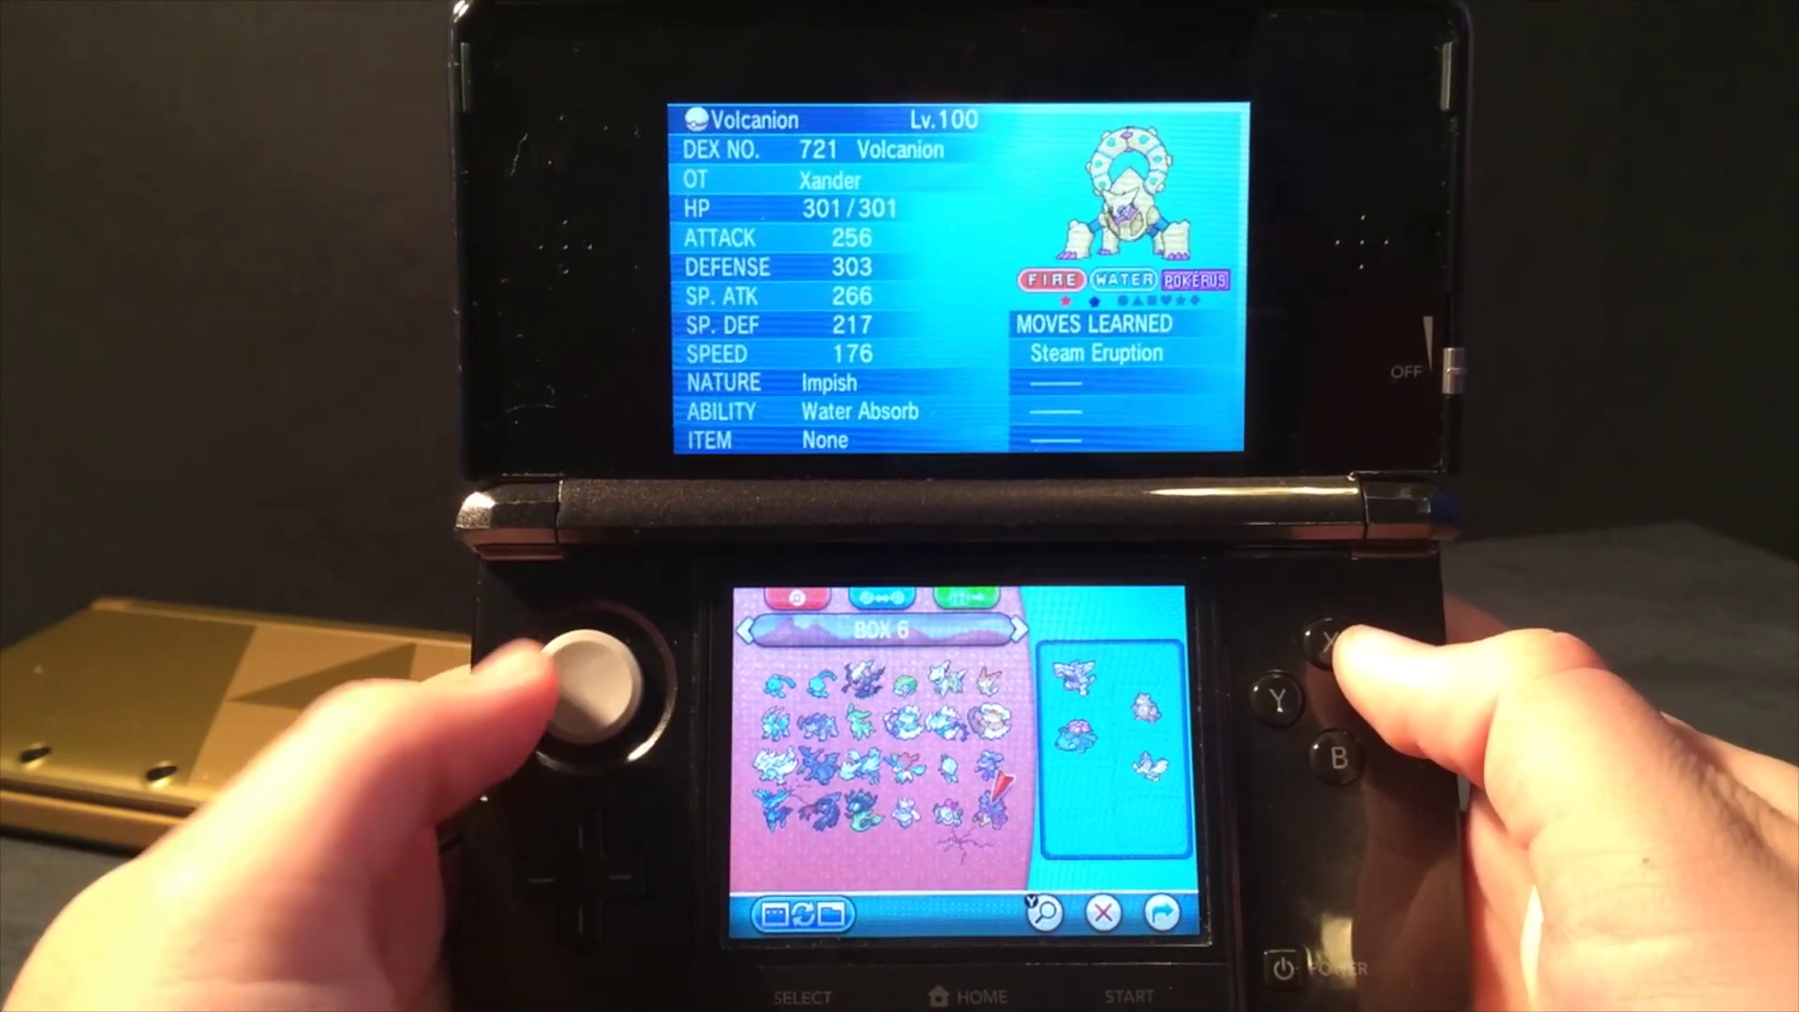
key("Left")
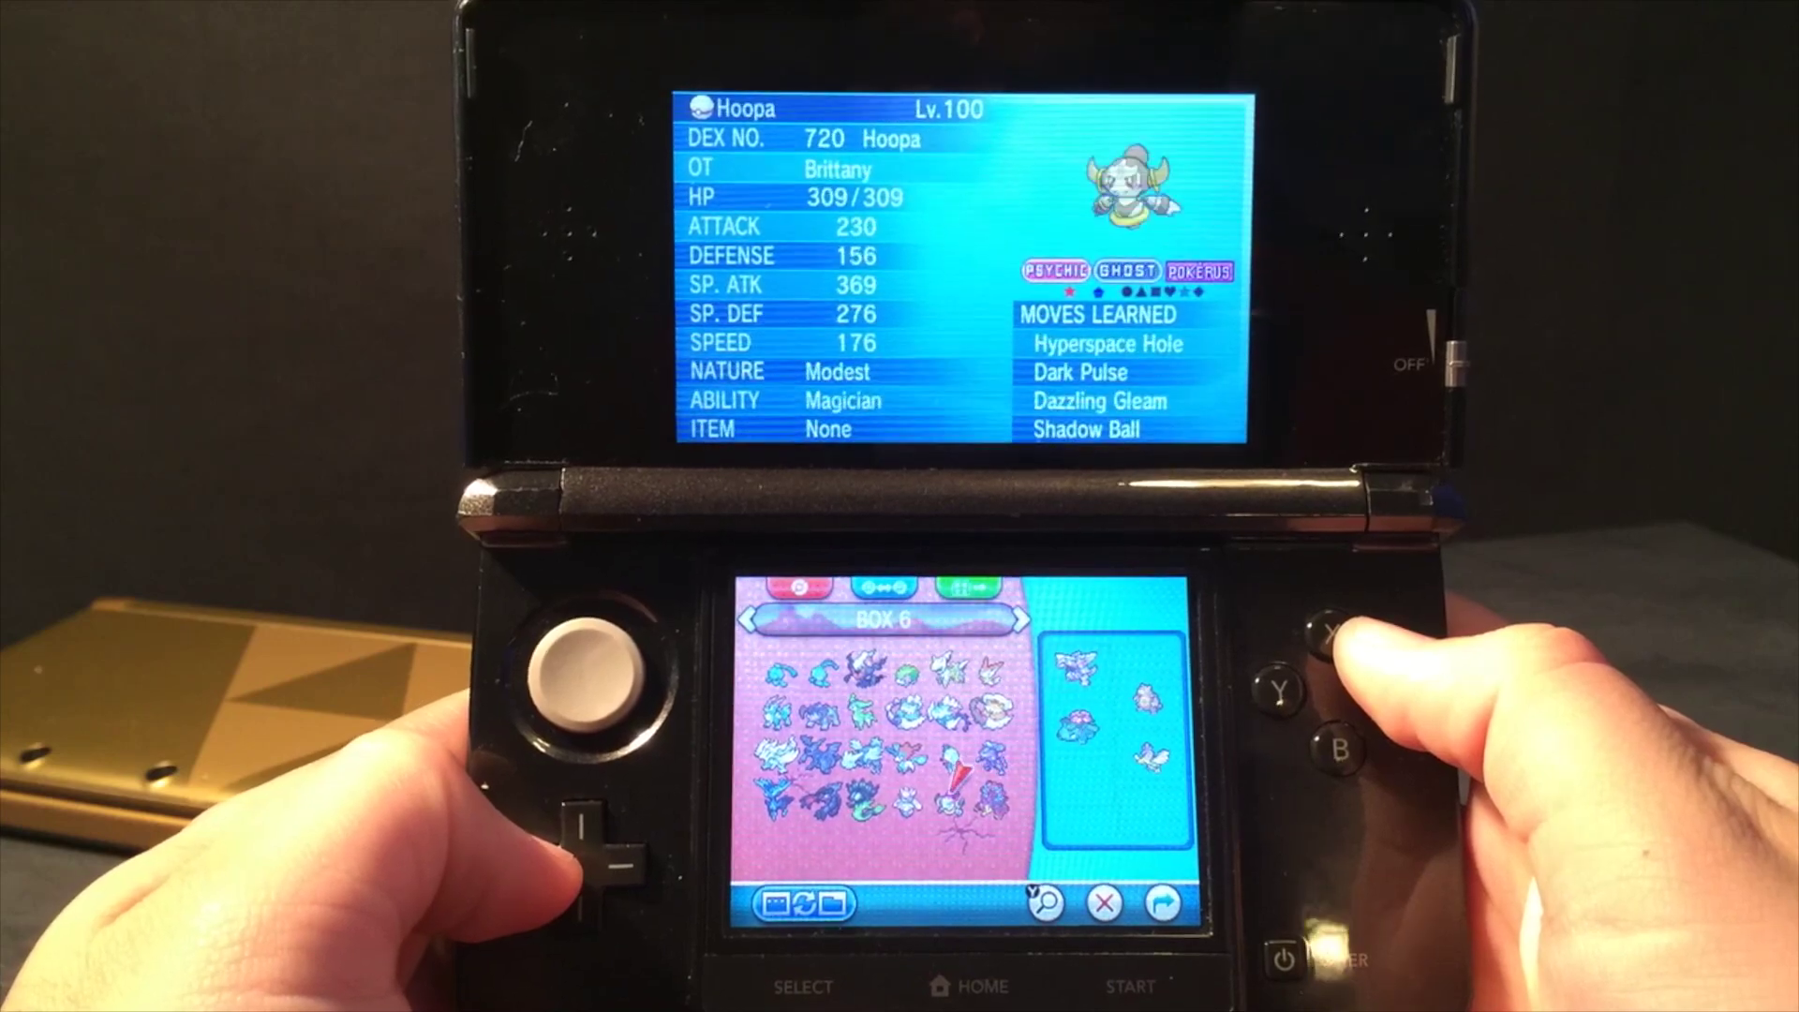
key("Left")
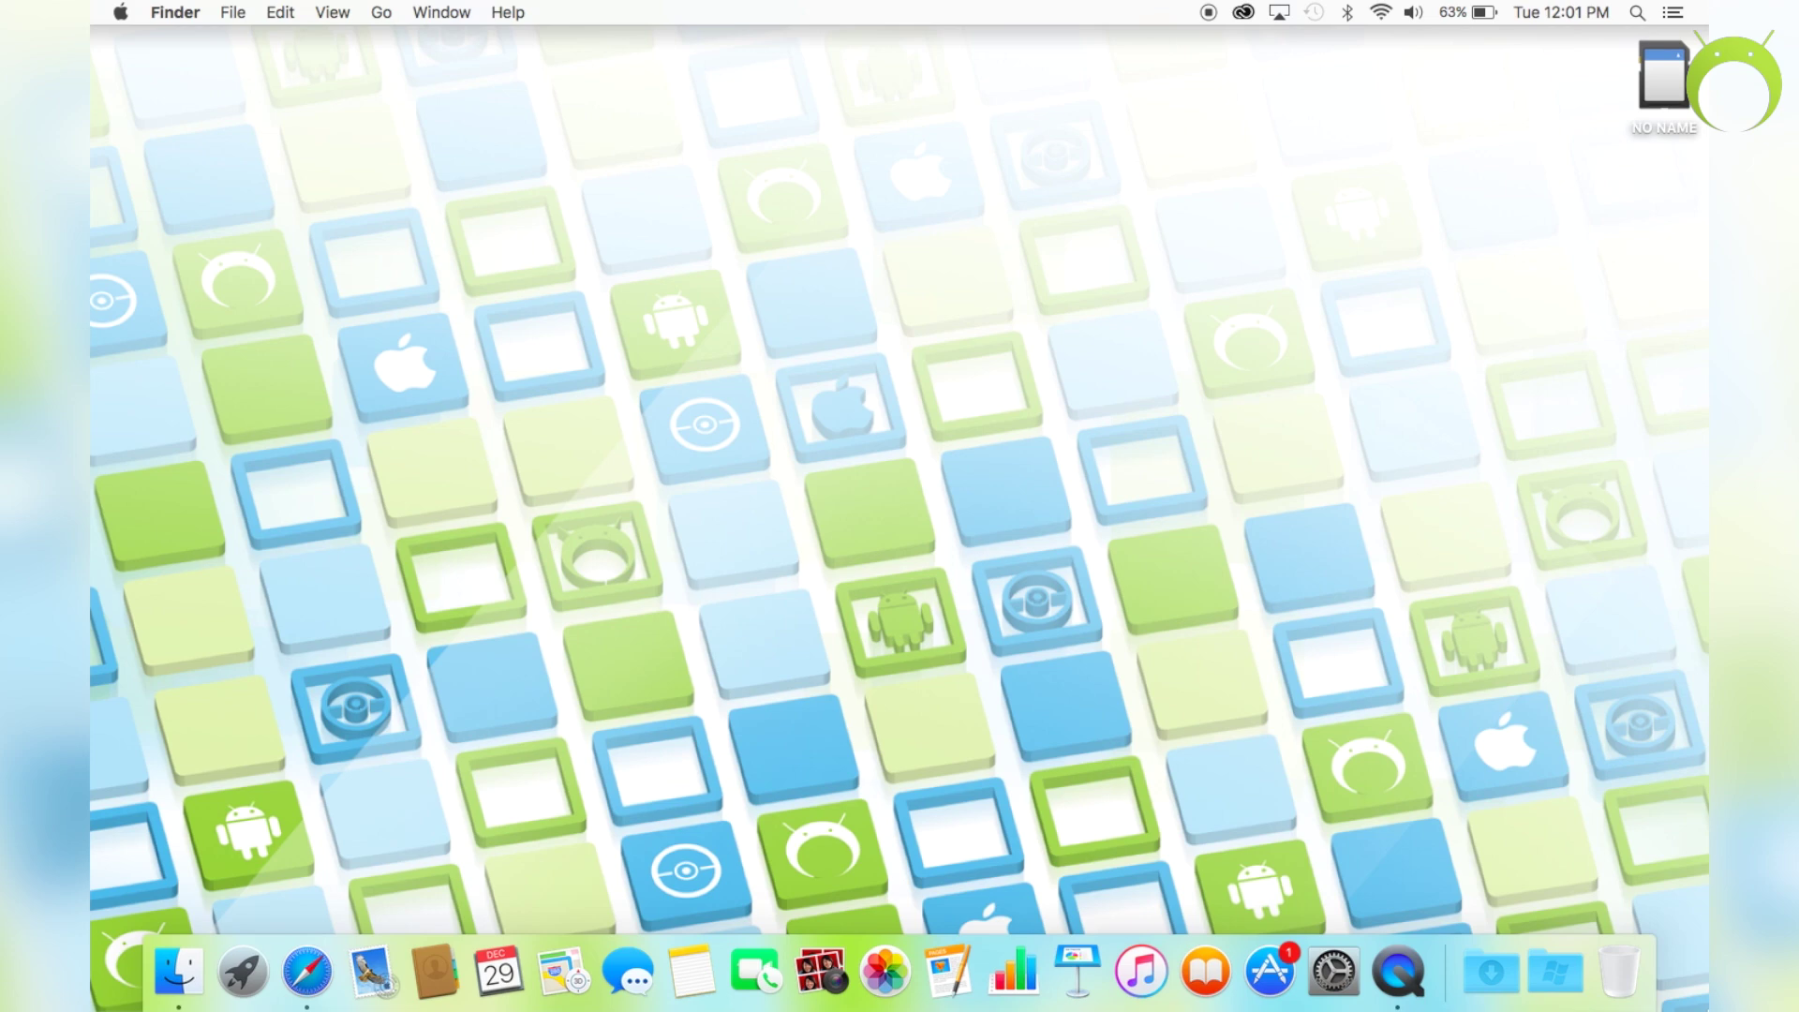
Open the NO NAME SD card from the desktop, move its window higher and collapse the 3ds folder
double_click(1668, 96)
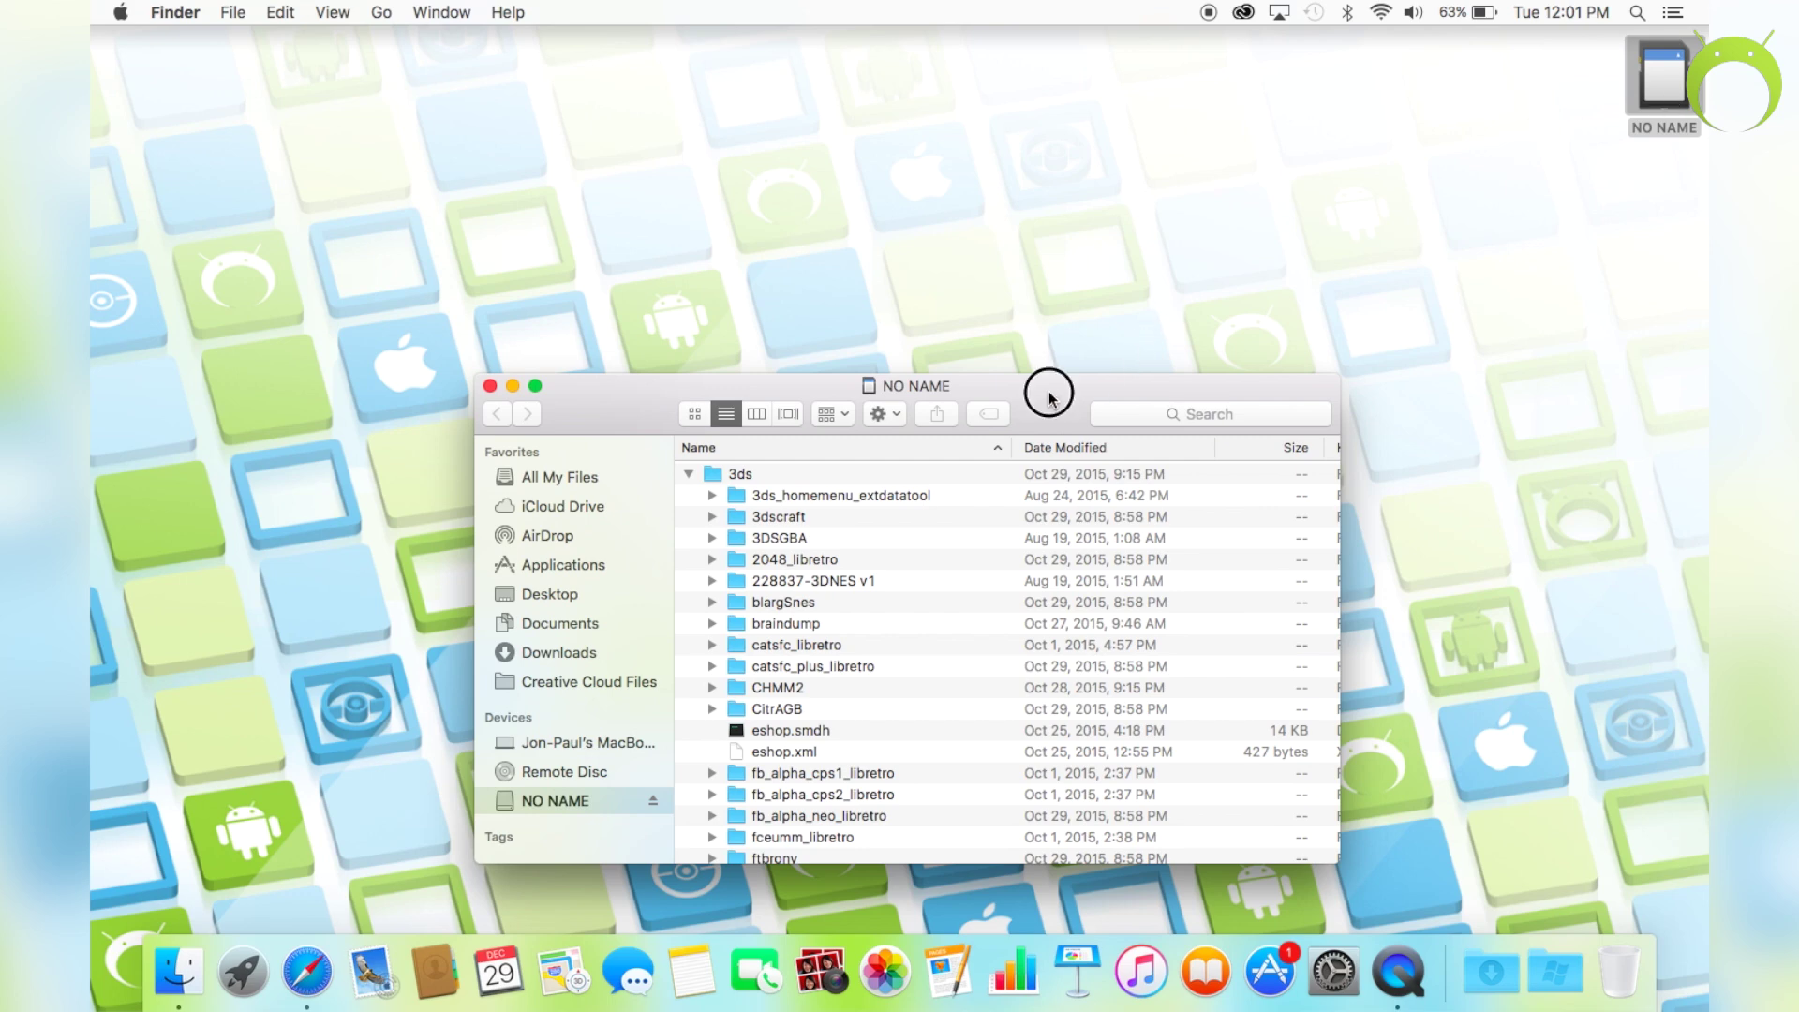
left_click_drag(1050, 397, 1033, 236)
left_click(671, 311)
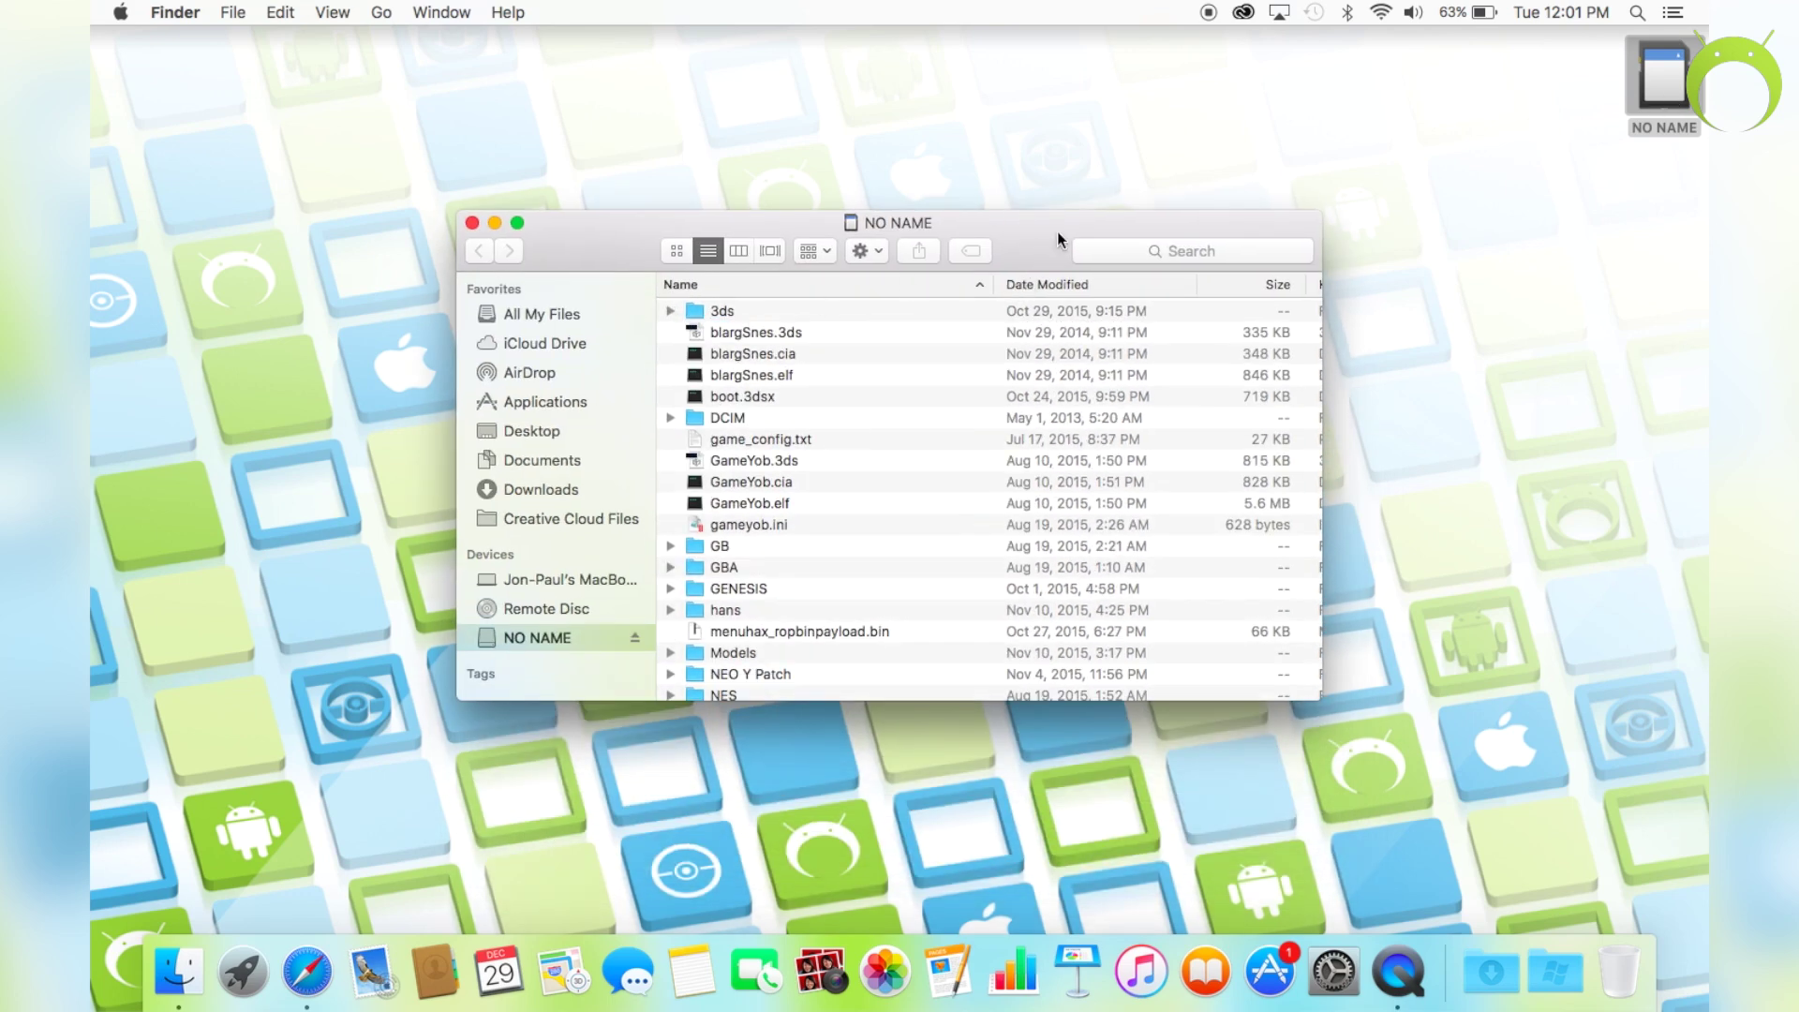
Switch to Safari and open the Homebrew Launcher site at smealum.github.io/3ds/
key("ctrl+Right")
left_click(998, 26)
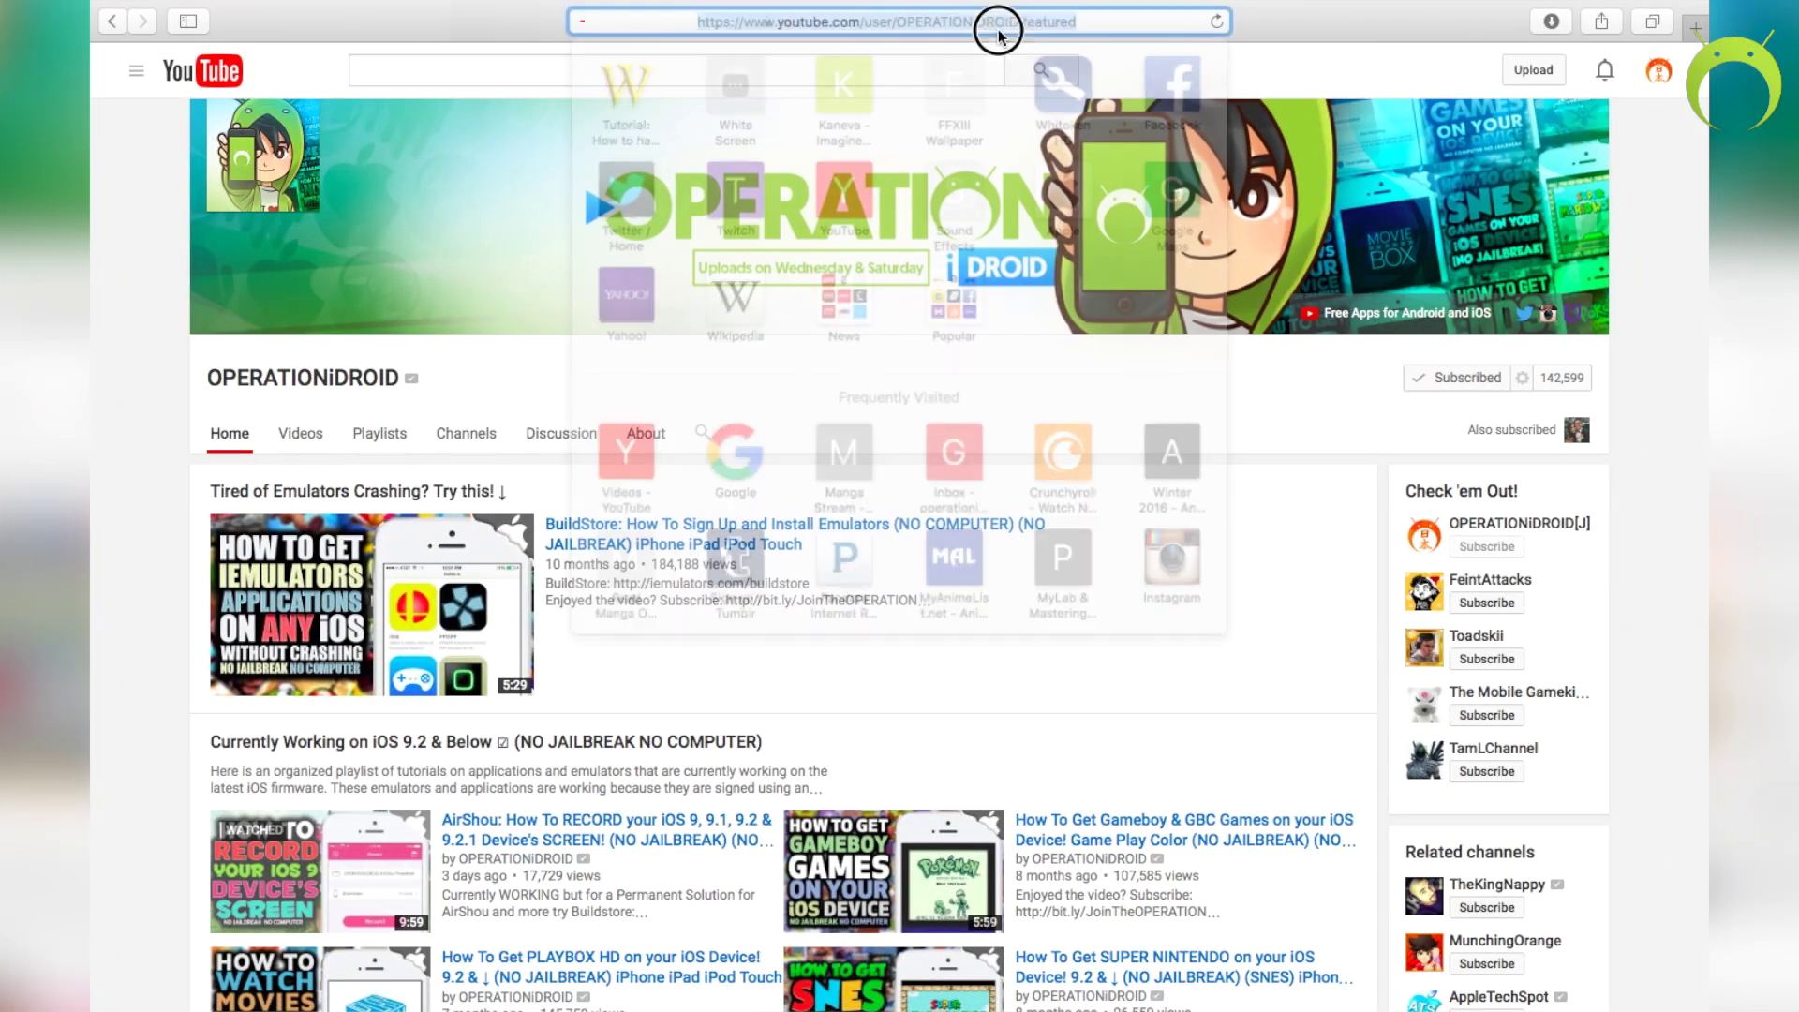
type("smealum.github.io")
key("Down")
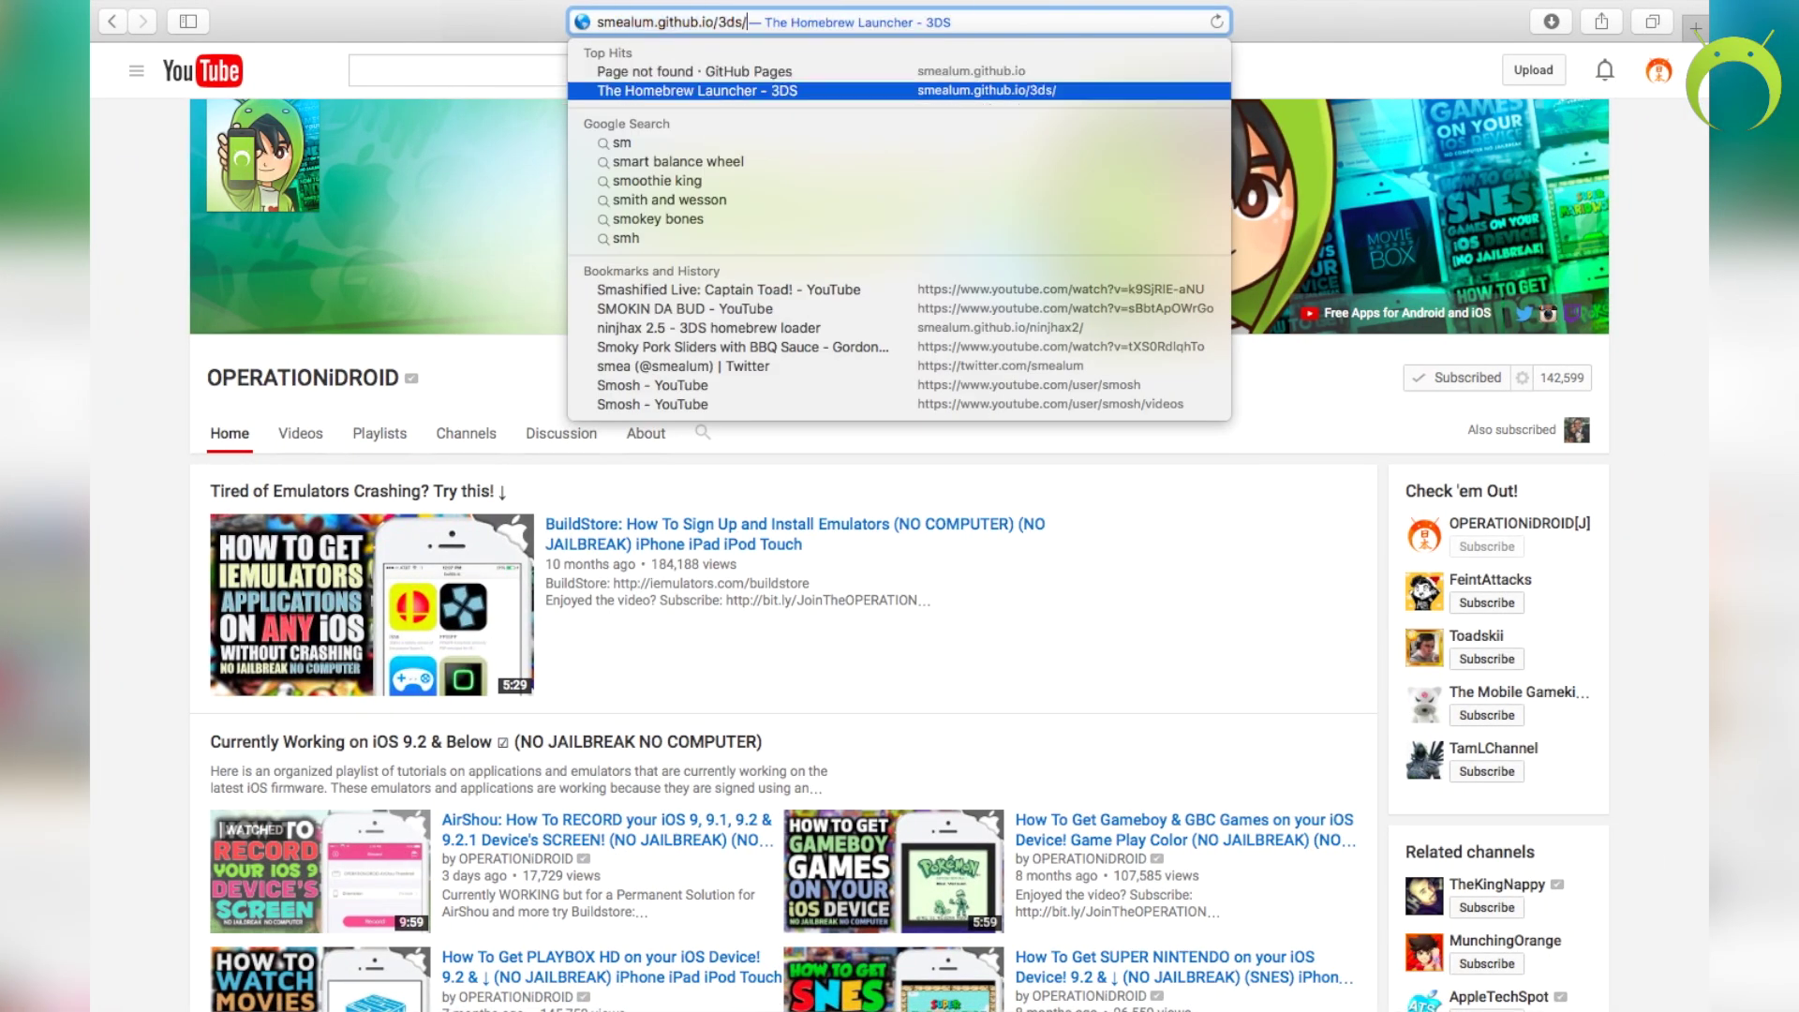
key("Return")
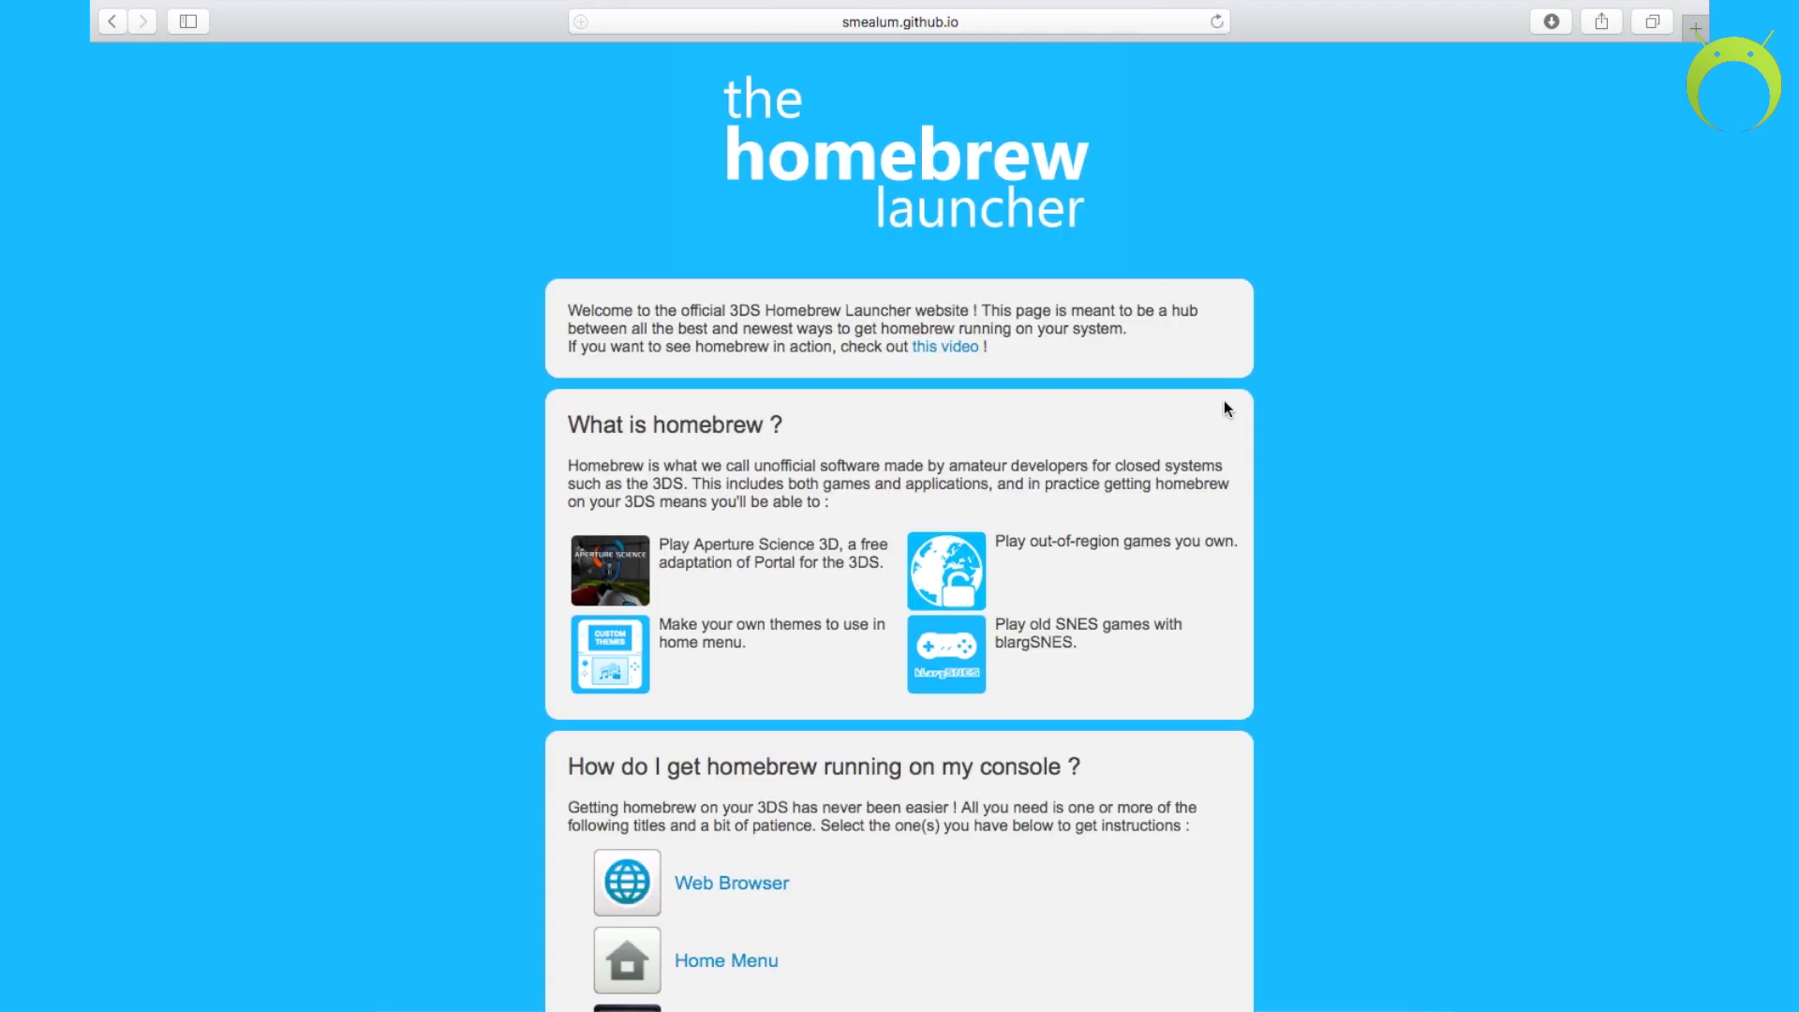
Download the homebrew starter kit linked under Preparing your SD card
scroll(1218, 472, "down", 15)
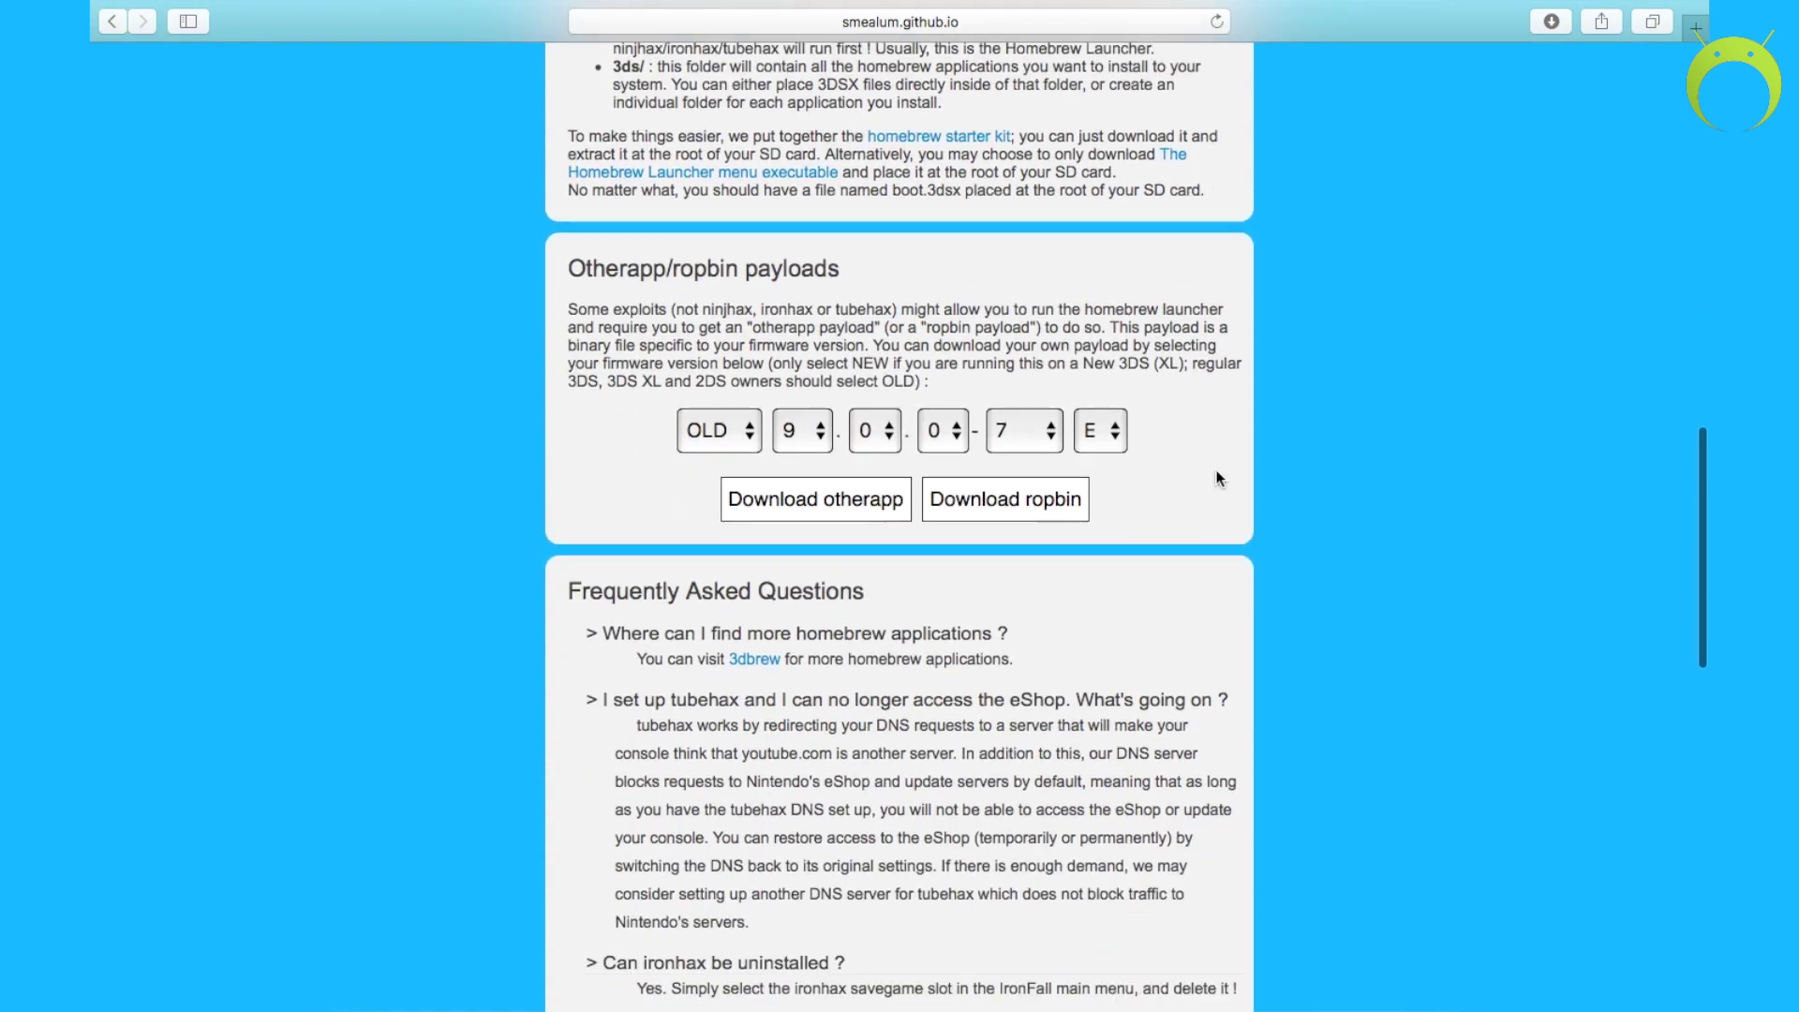
scroll(1218, 478, "down", 8)
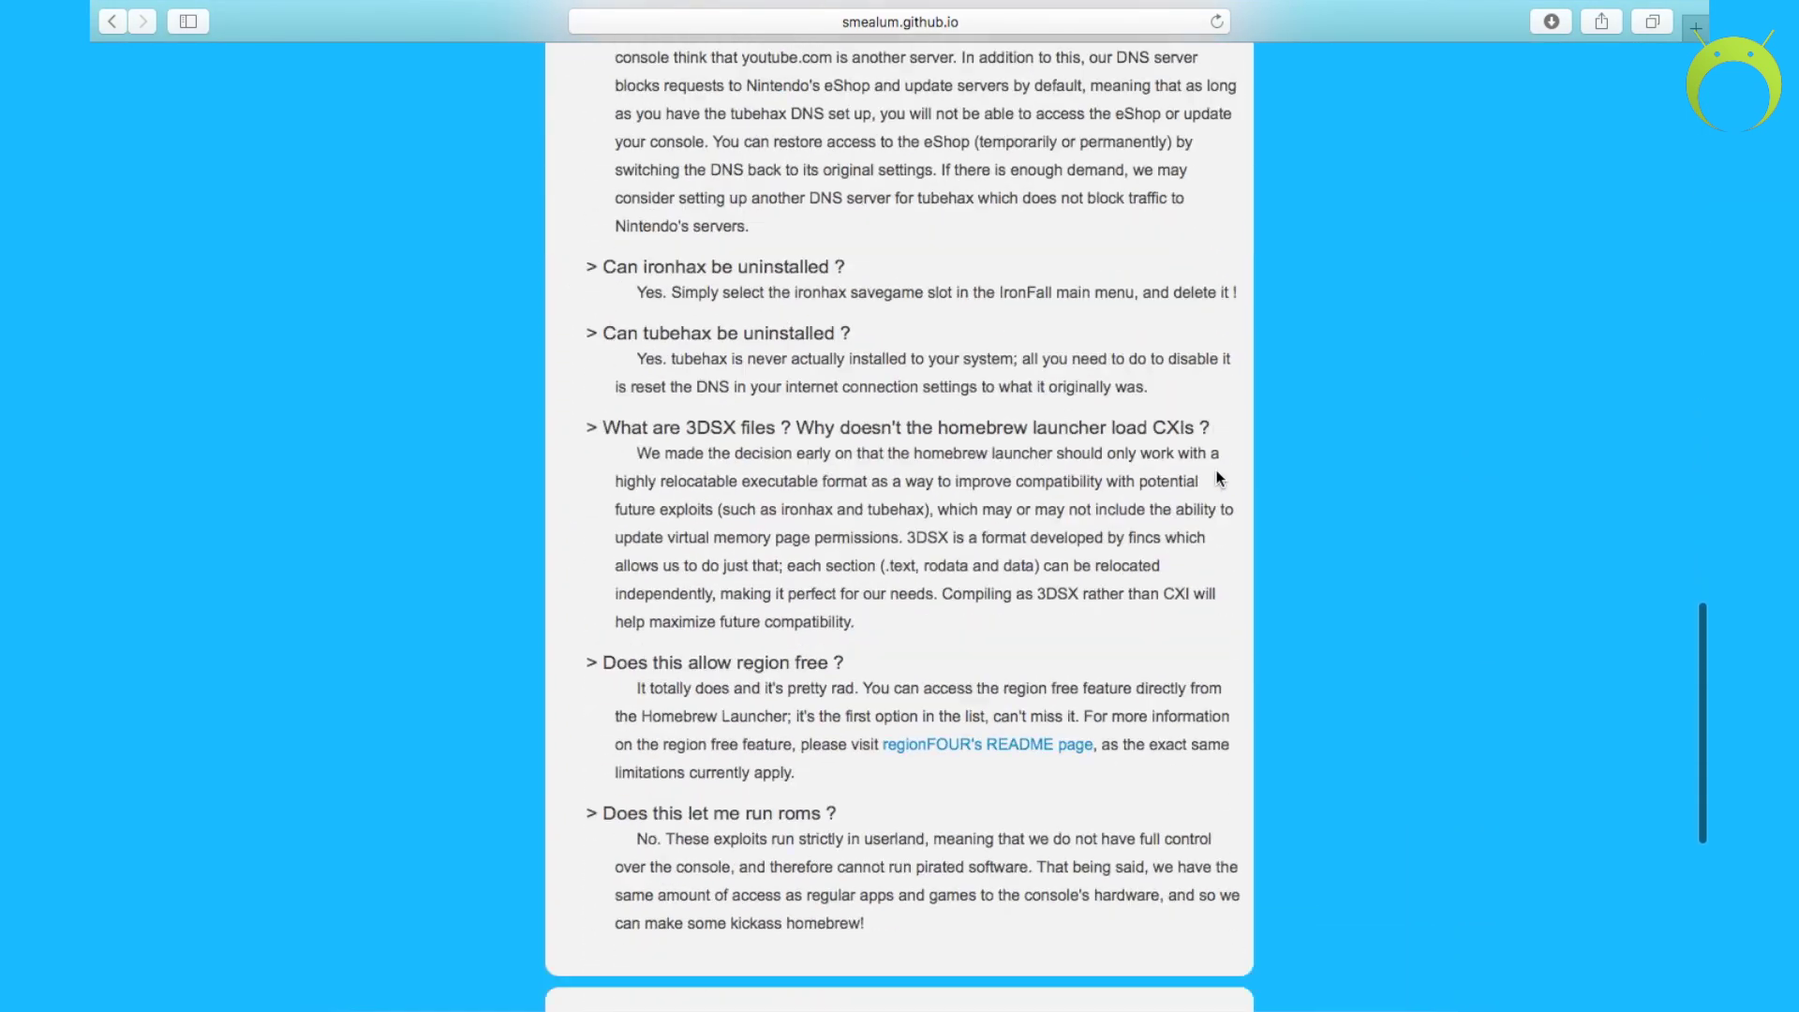
scroll(1218, 478, "down", 4)
scroll(1218, 478, "up", 12)
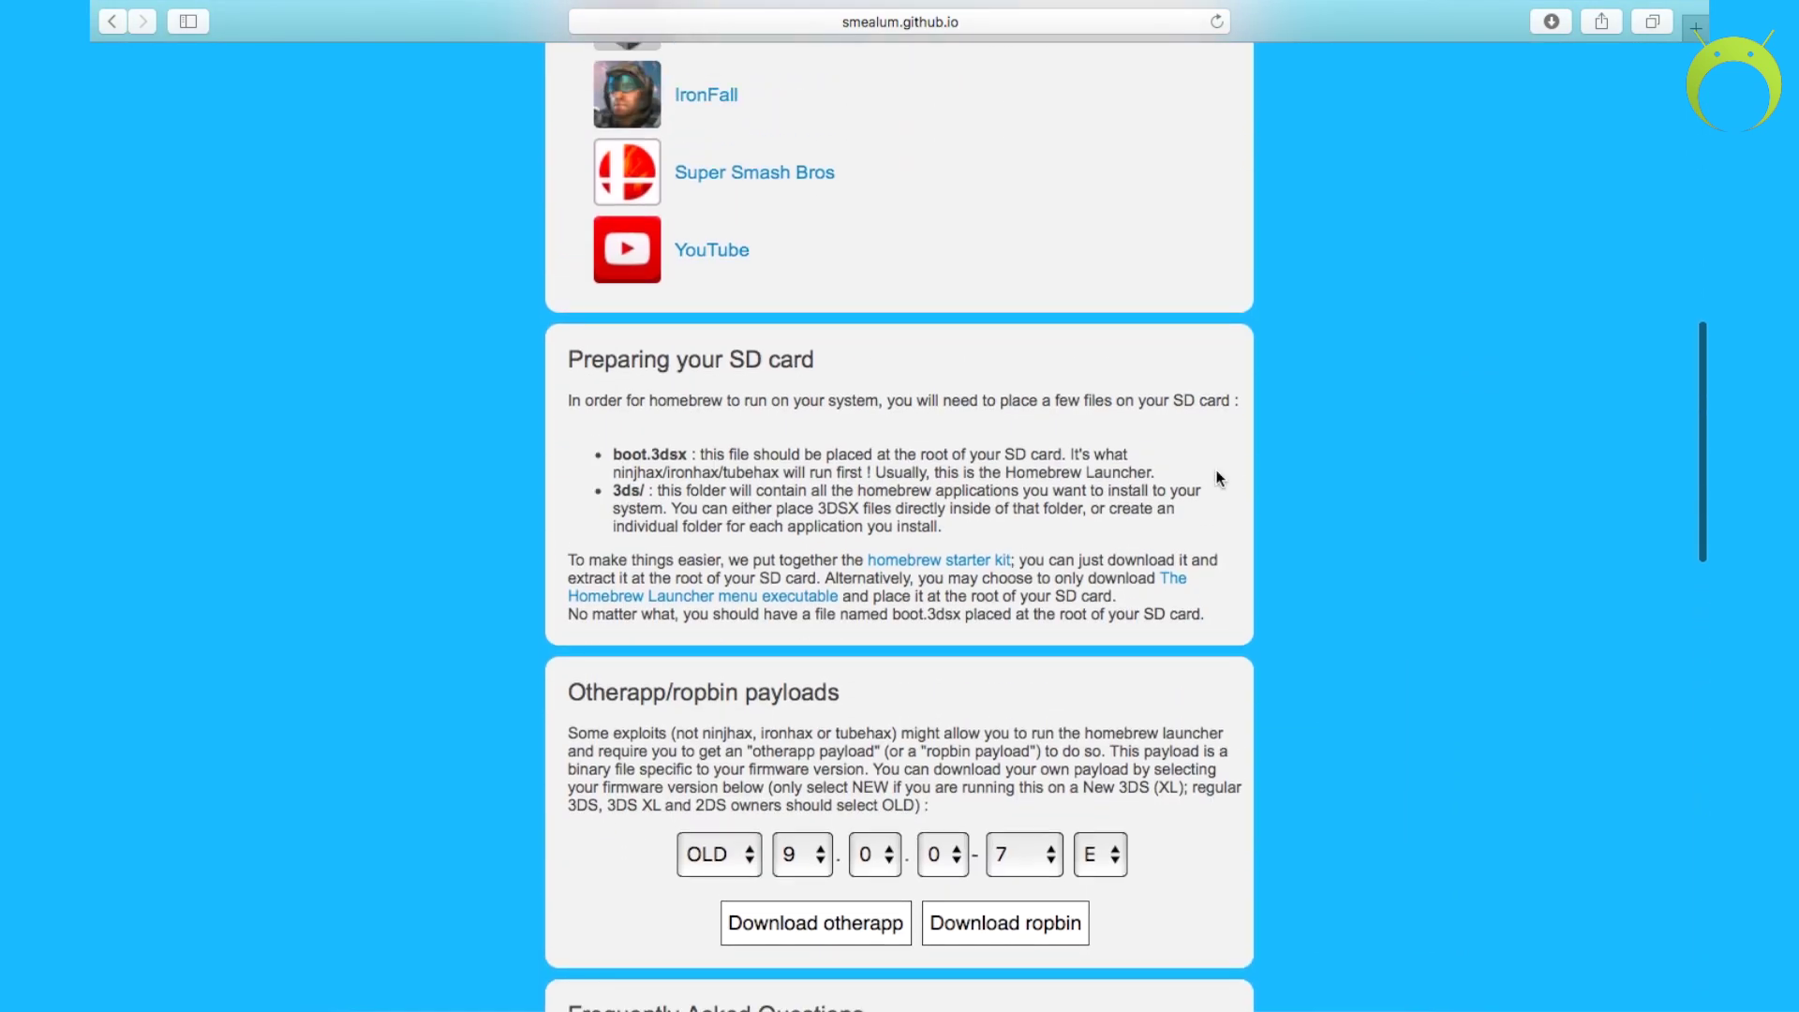
left_click(984, 567)
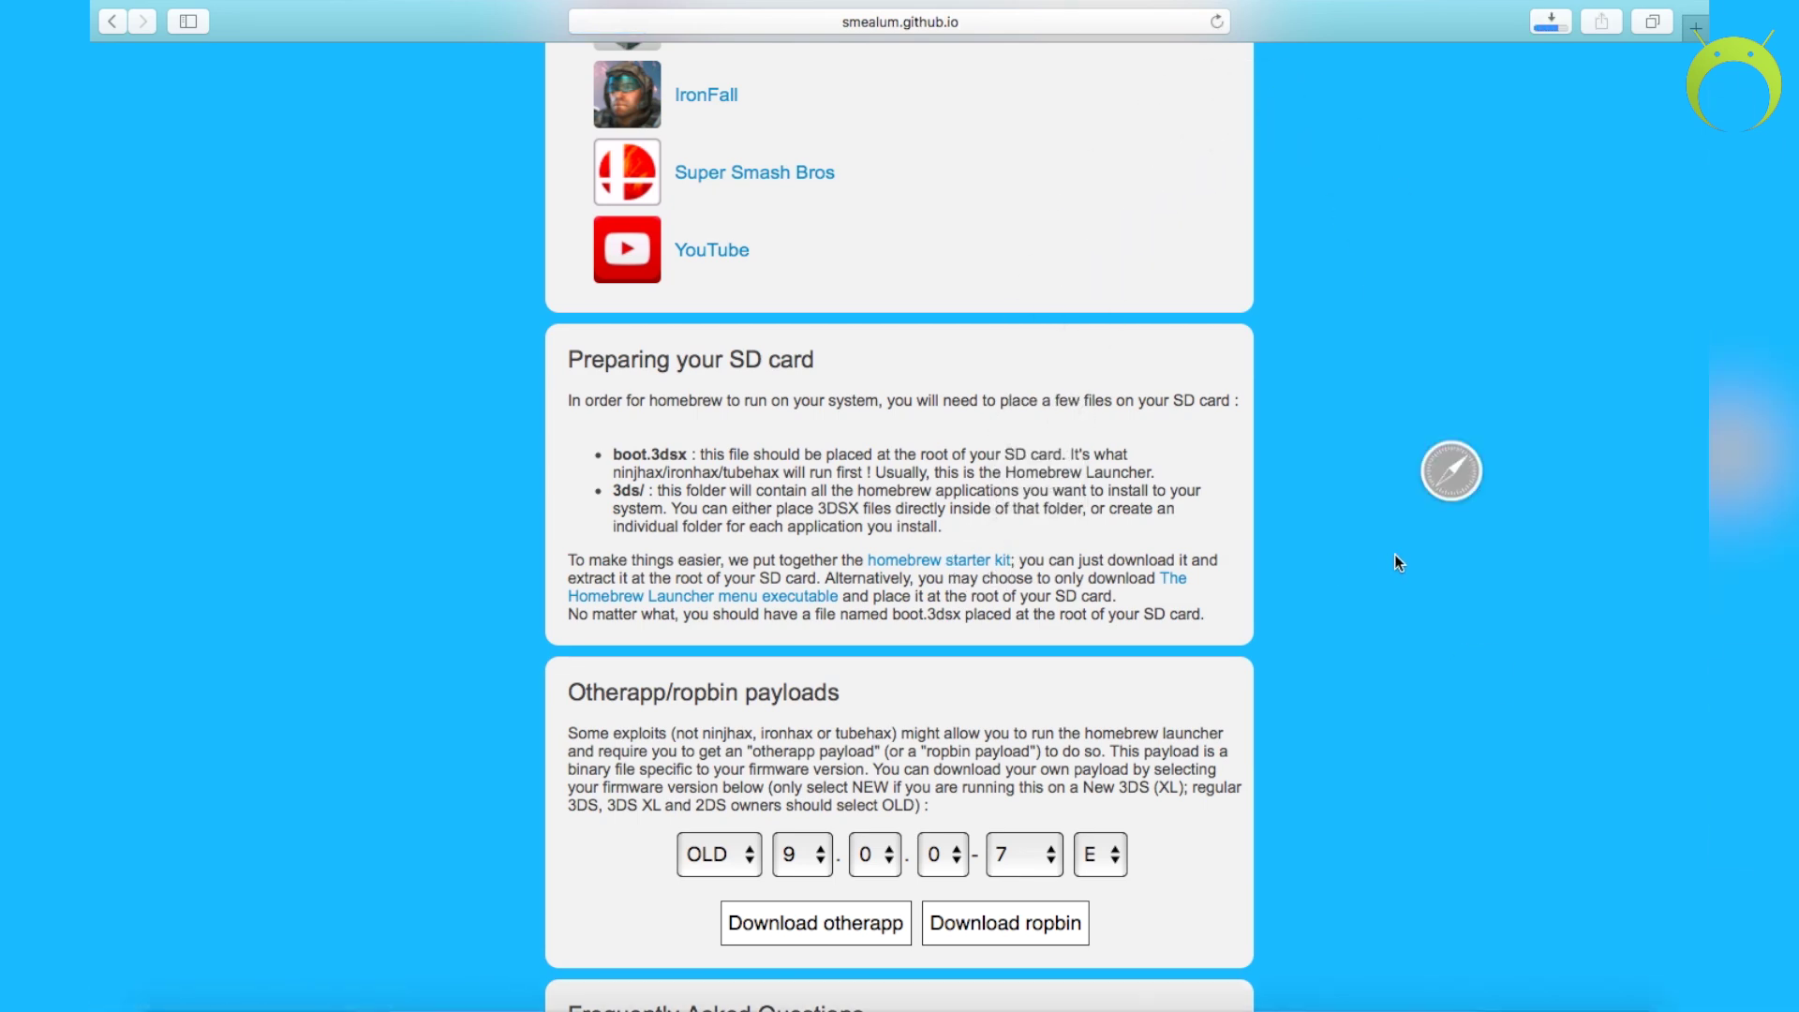
Switch to Finder, open the downloaded starter folder and place its window beside the SD card window
key("ctrl+Left")
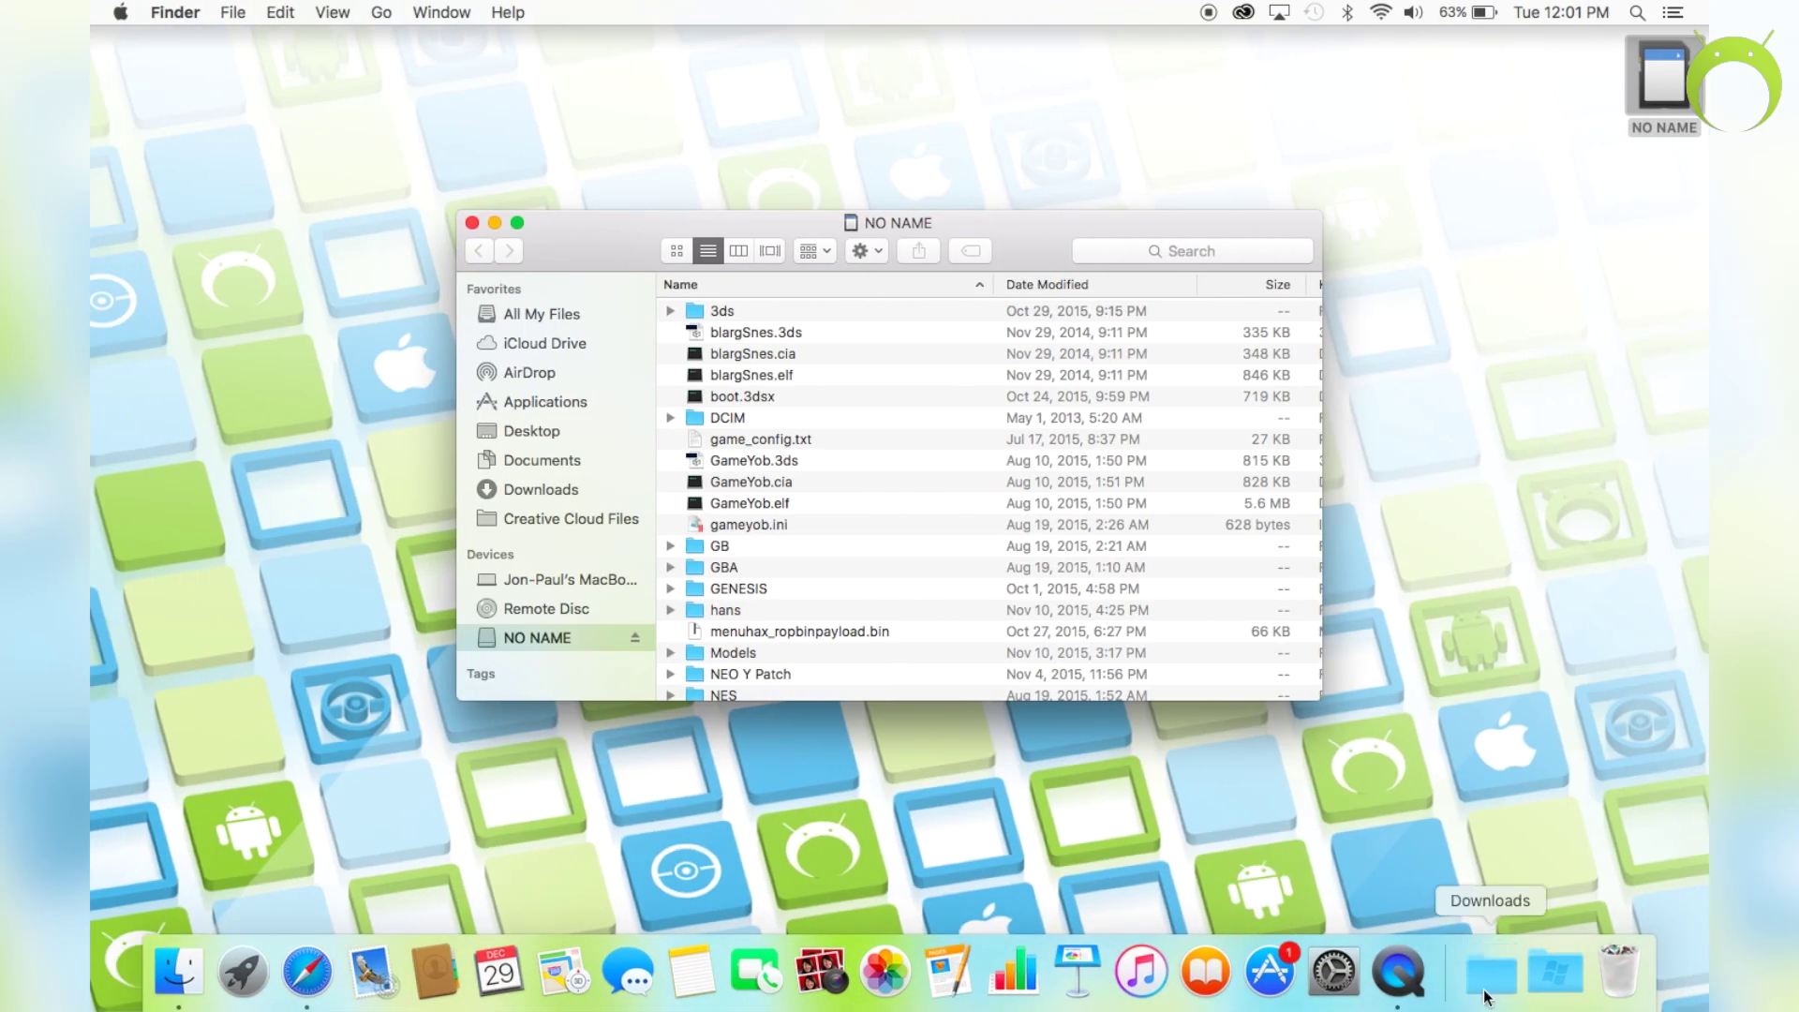
left_click(1492, 967)
left_click(1493, 895)
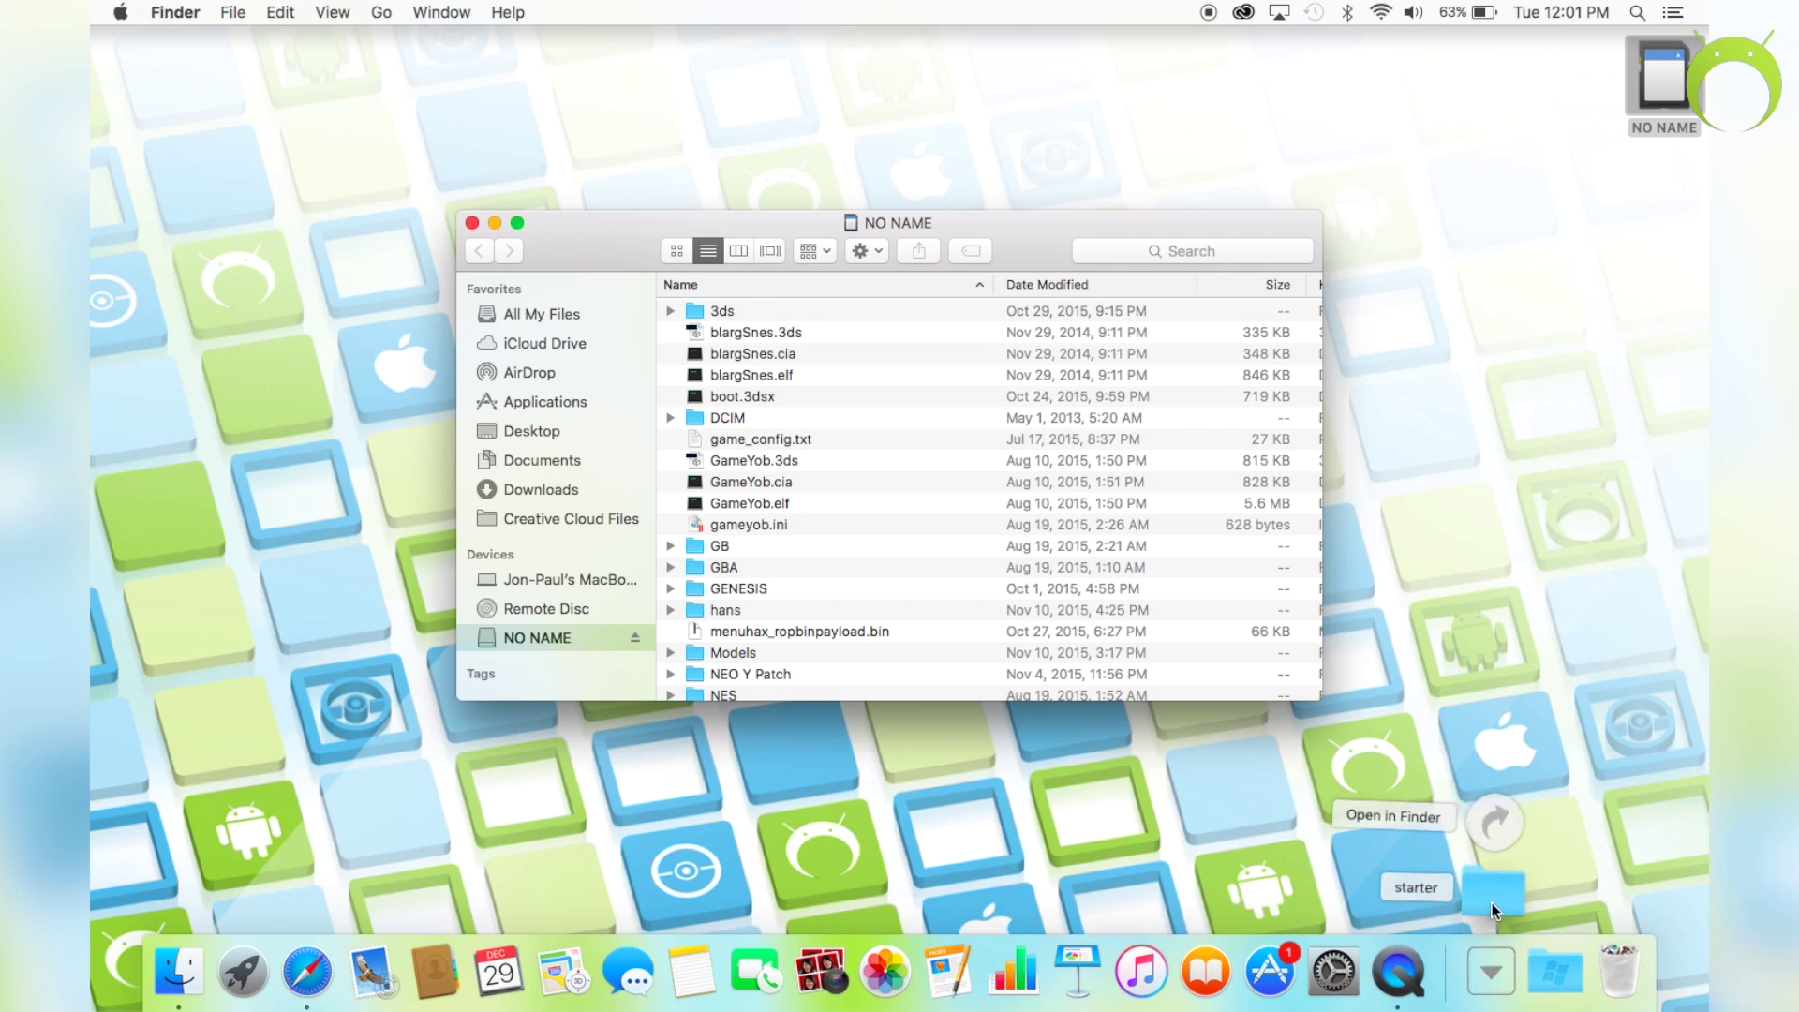
left_click_drag(1021, 141, 1471, 225)
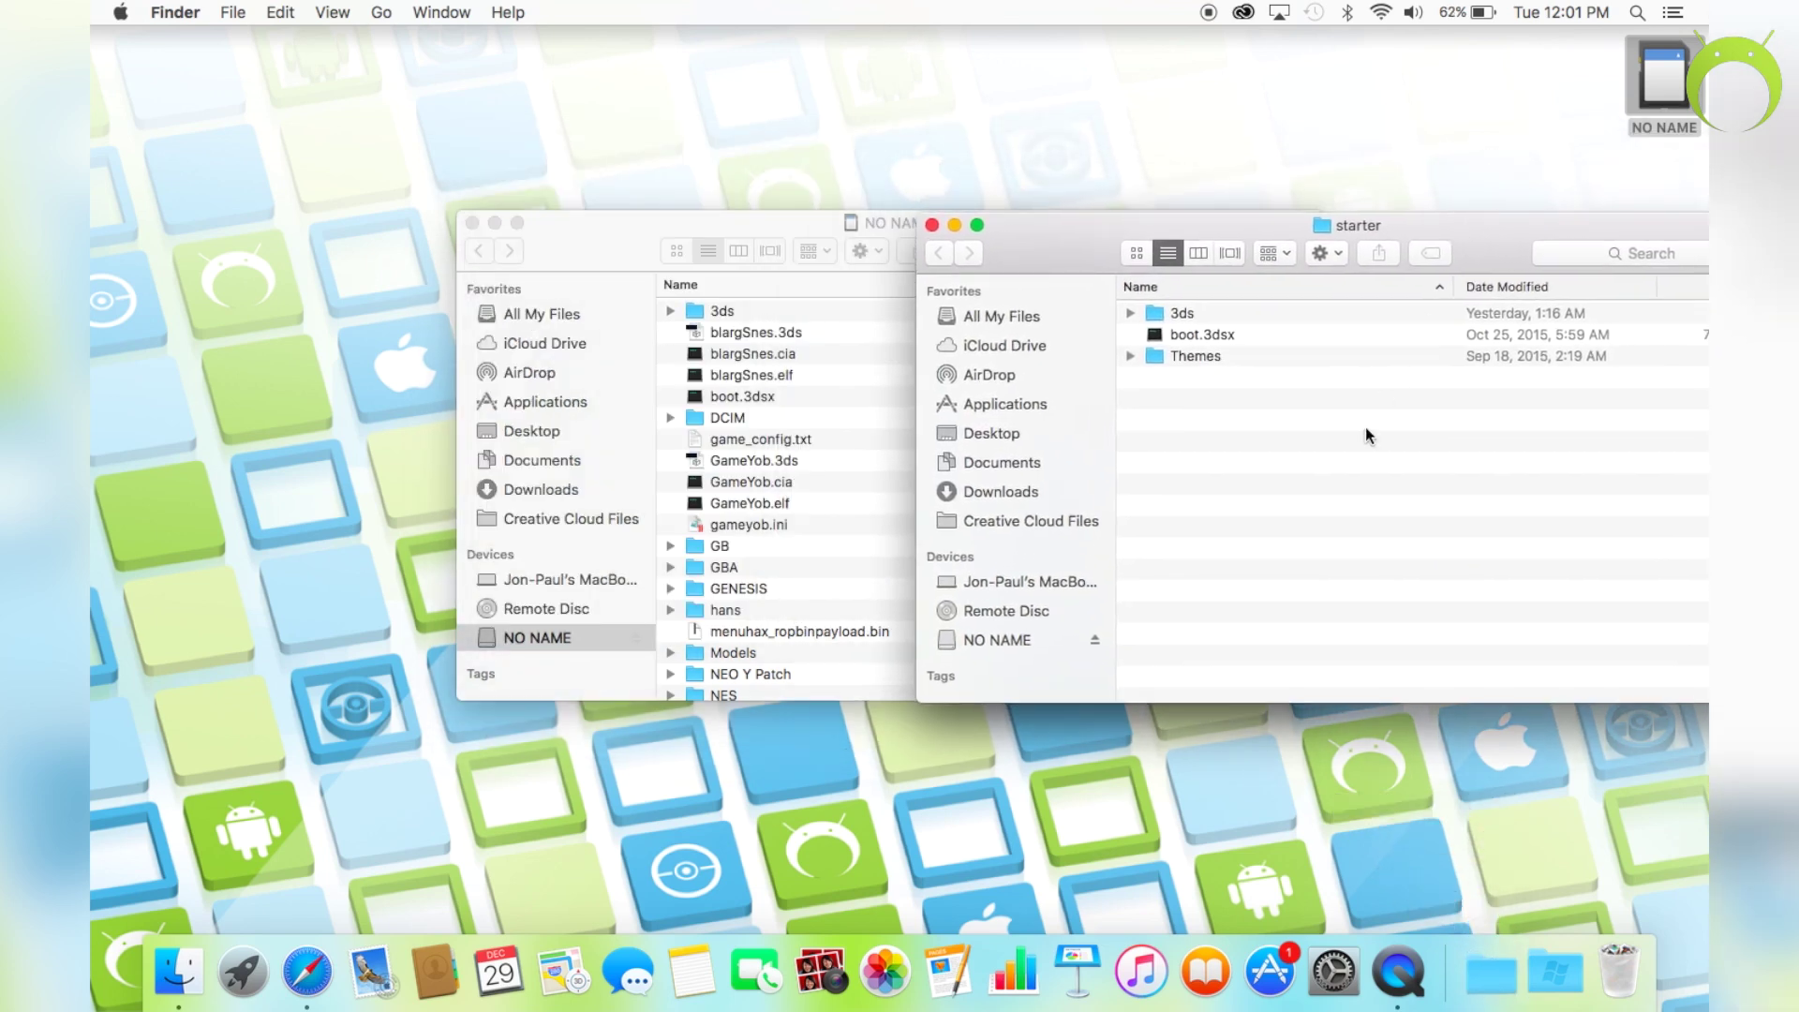
Try to copy 3ds, boot.3dsx and Themes from the starter folder to the SD card root, and close the starter window
key("super+a")
left_click_drag(1319, 330, 875, 397)
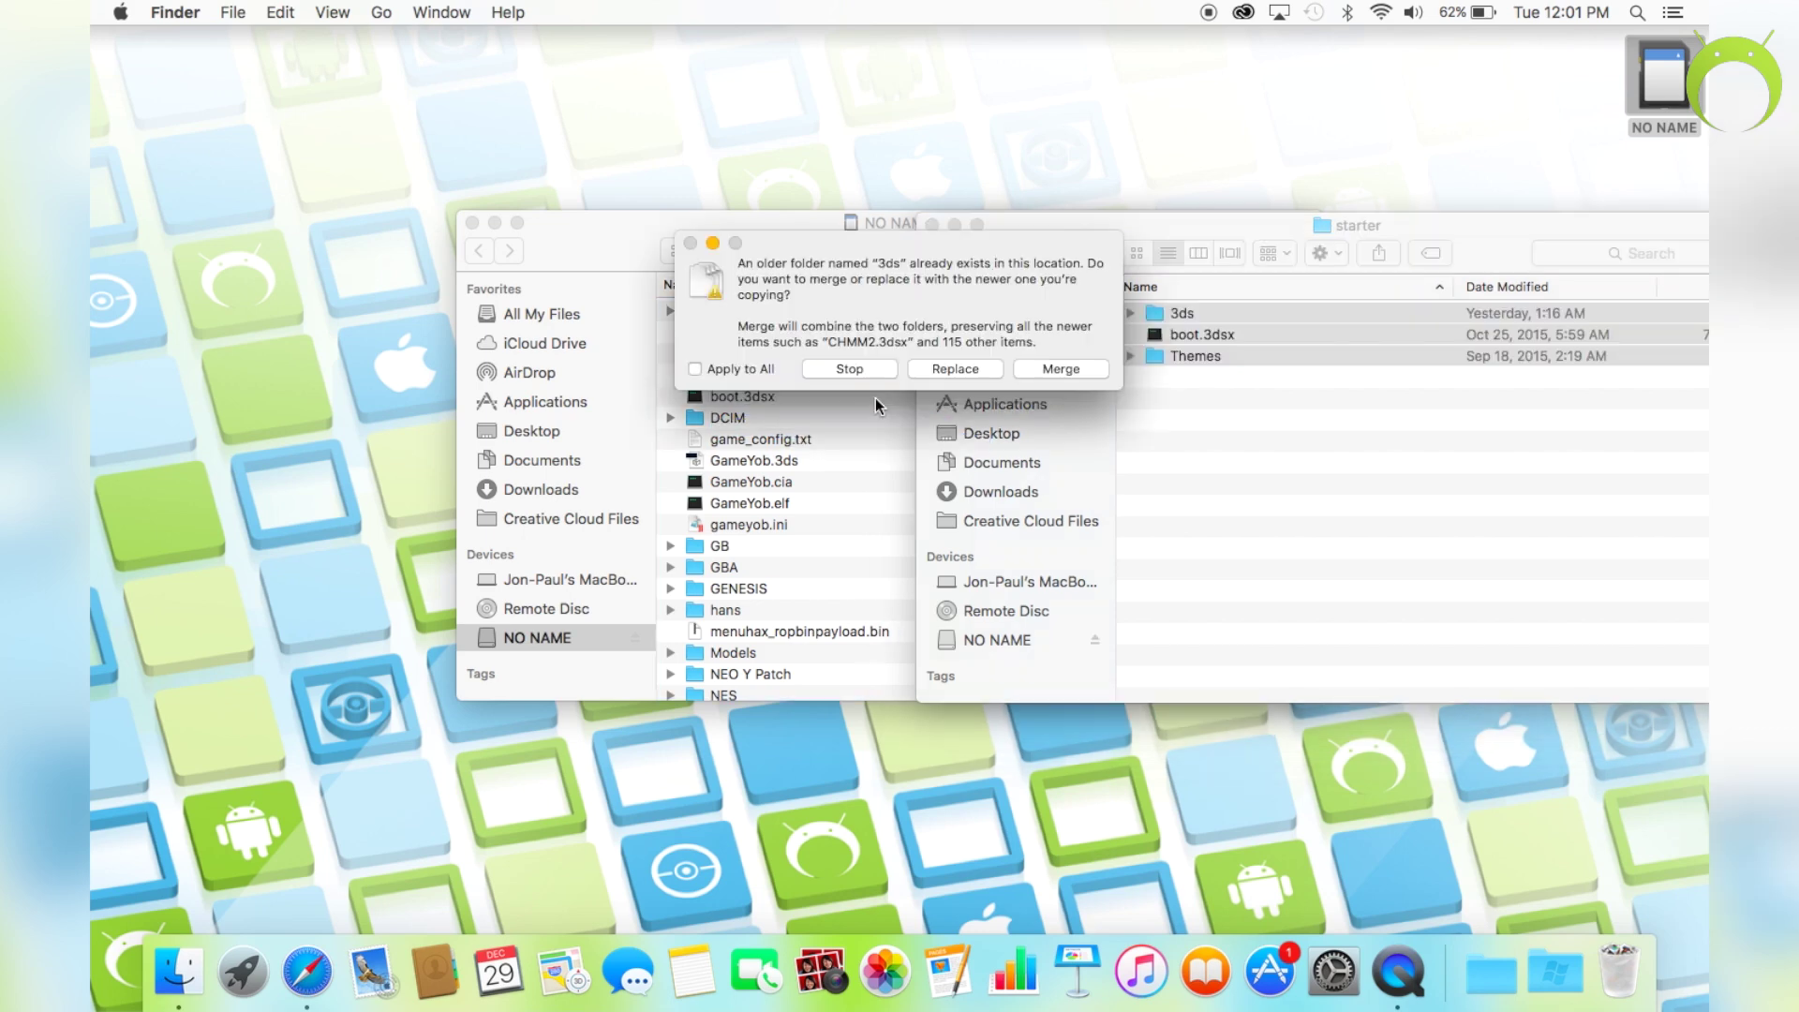
left_click(697, 367)
left_click(877, 371)
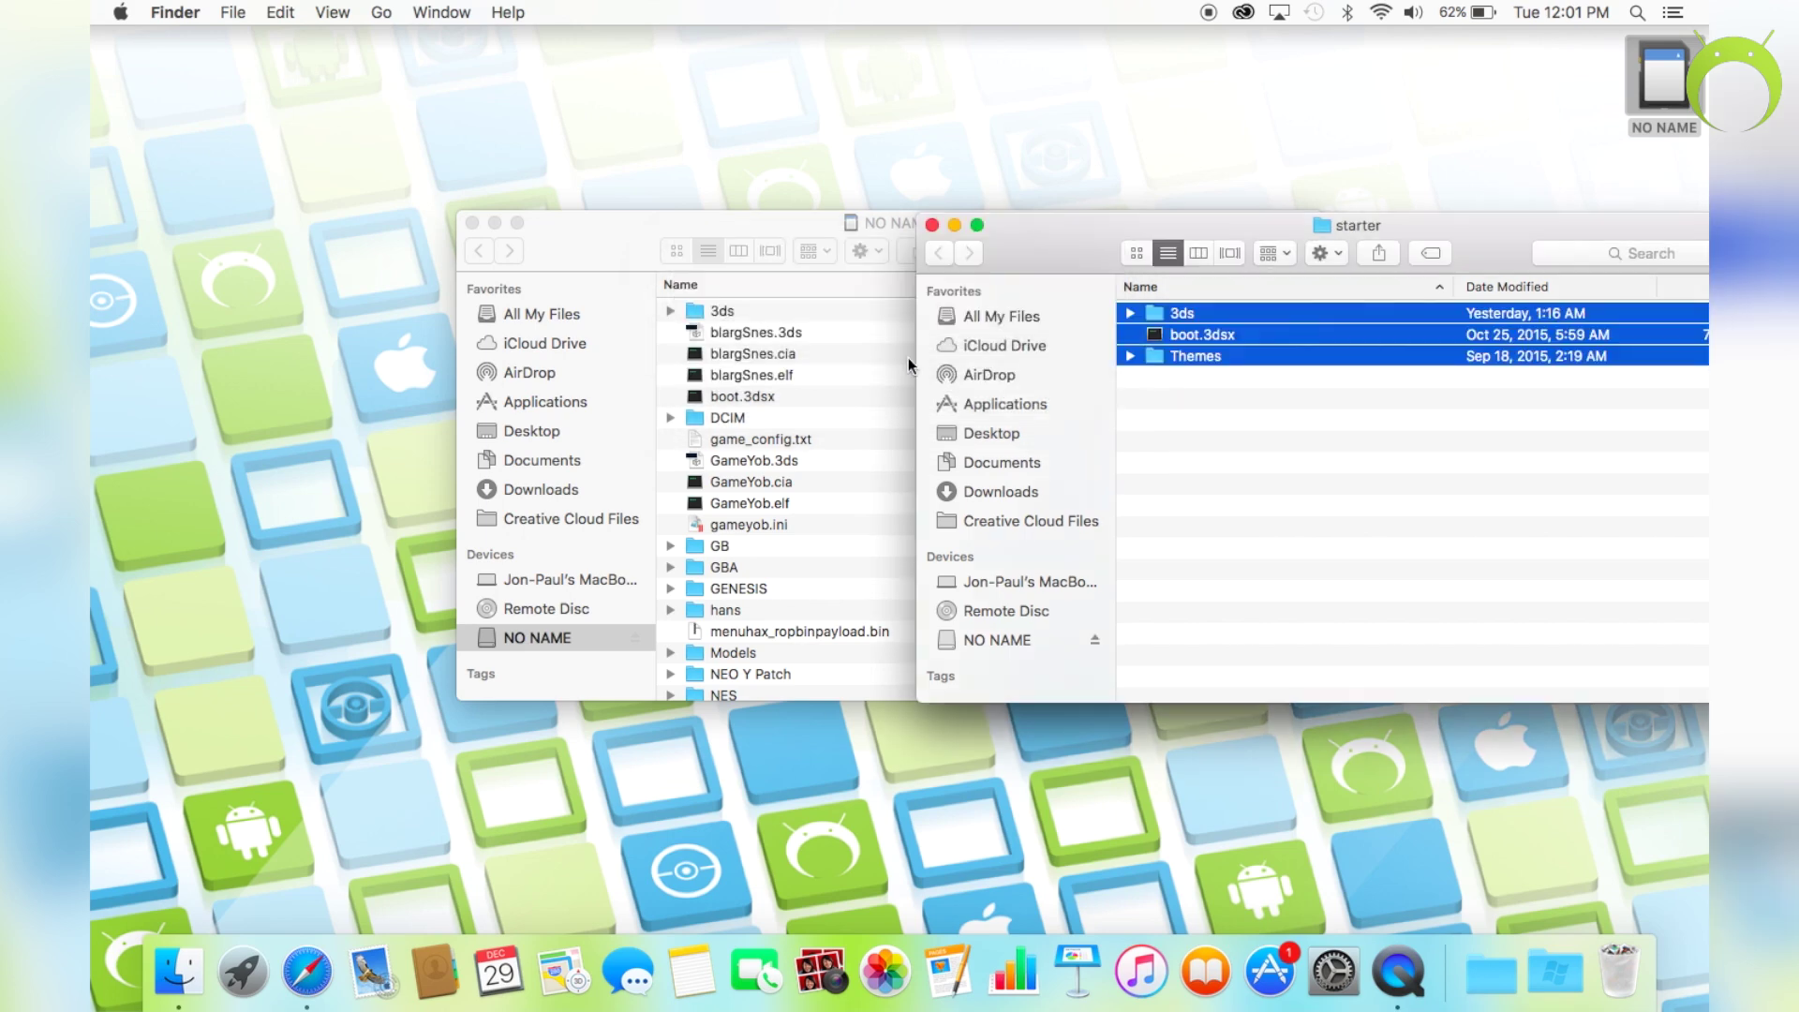
left_click(930, 226)
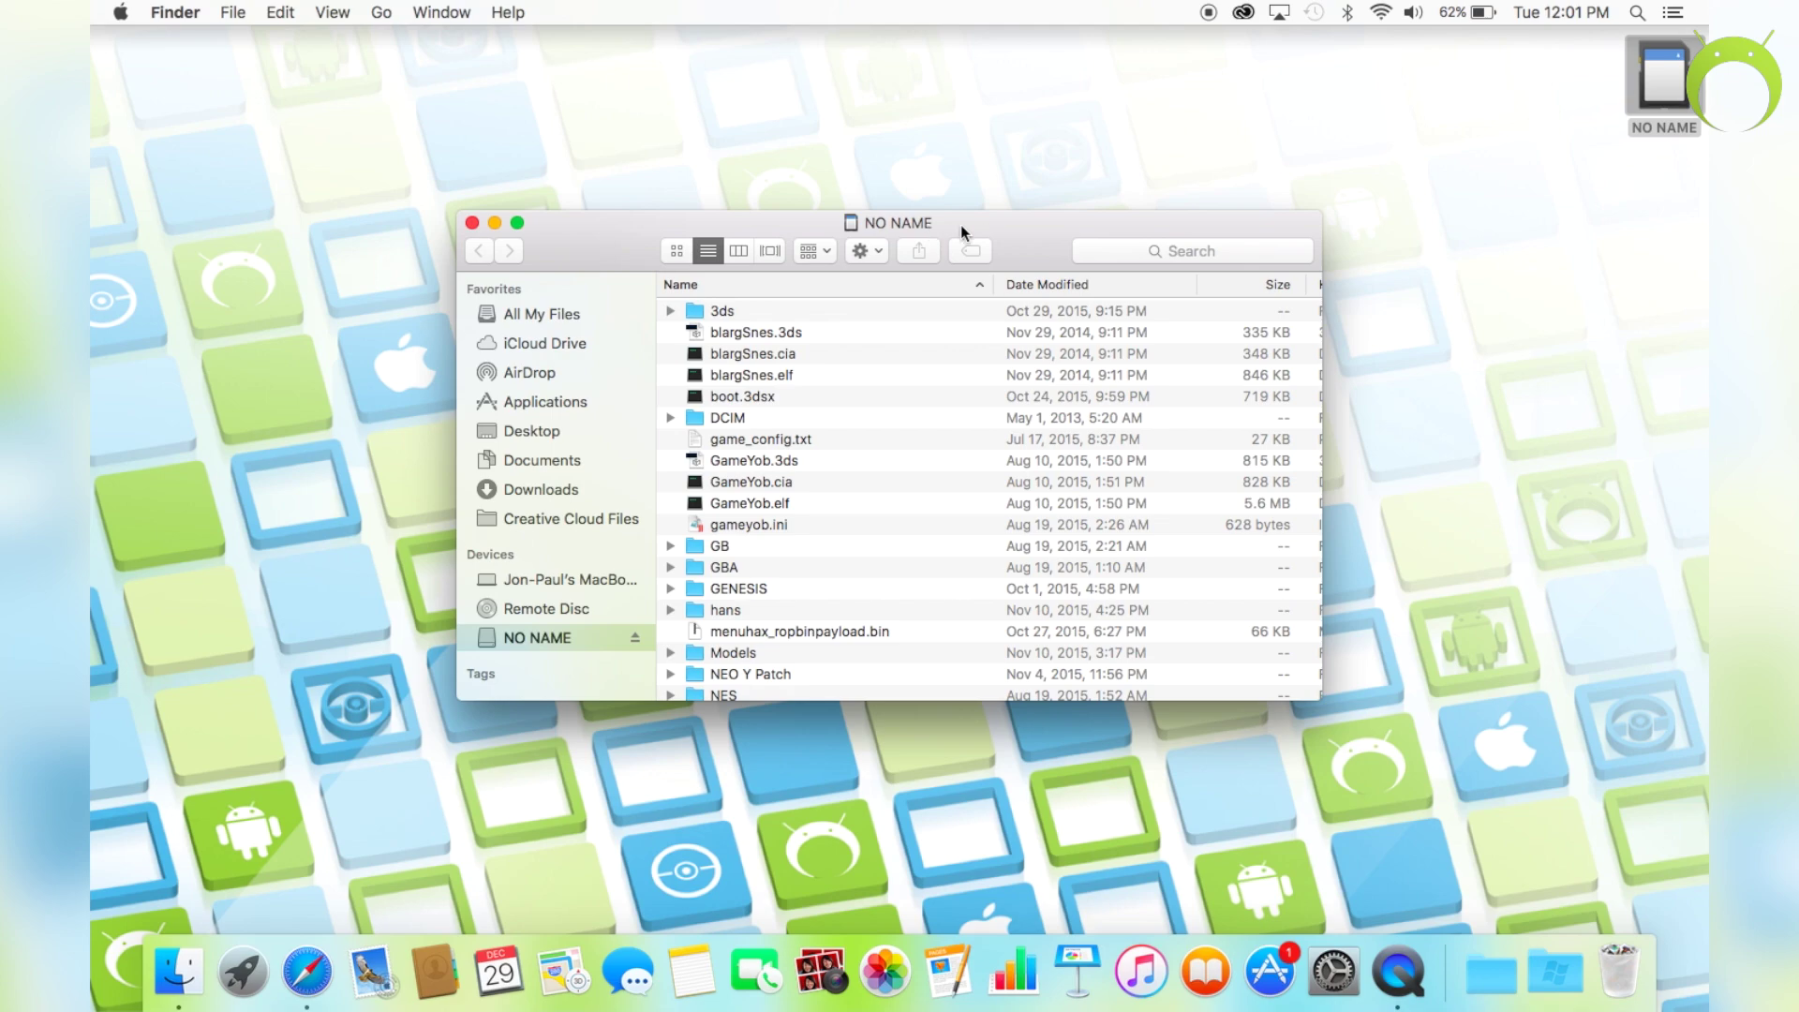
Switch to Safari, open the gbatemp.net thread "Homemenuhax V2.1 - Support for FW's 10.2-10.3!" and get the latest menuhax files
key("ctrl+Right")
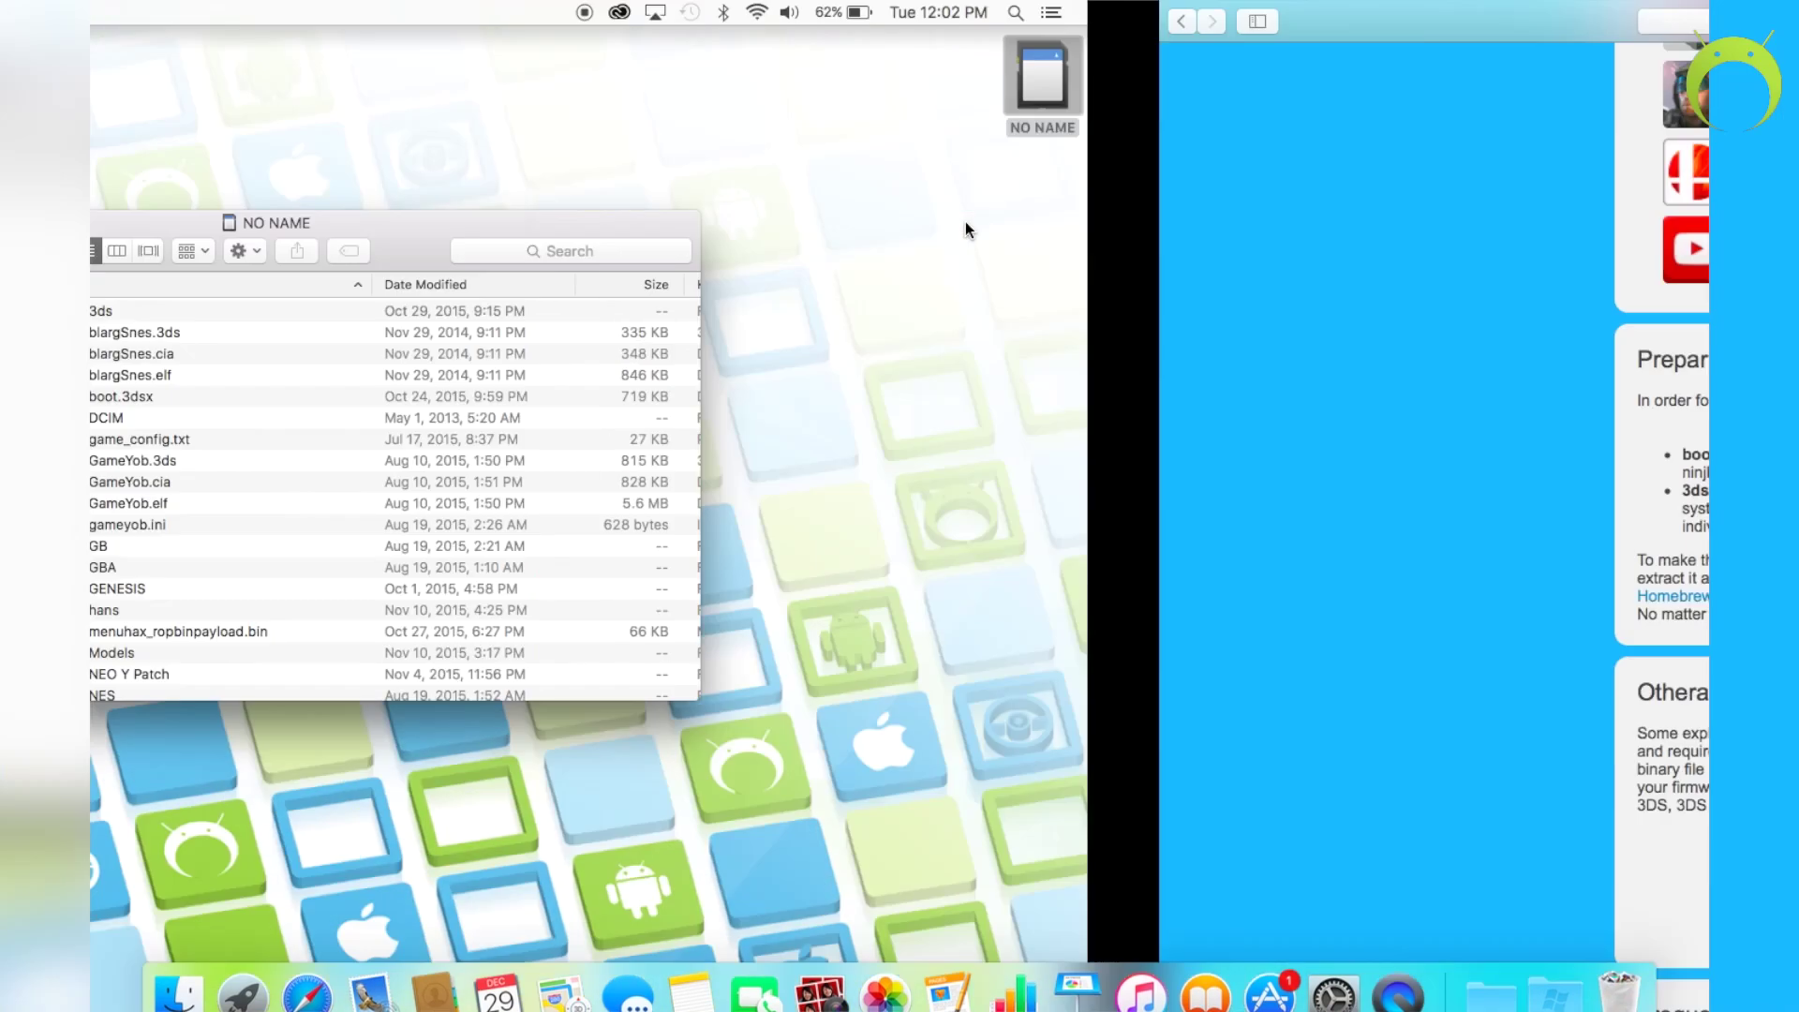
left_click(965, 23)
key("super+v")
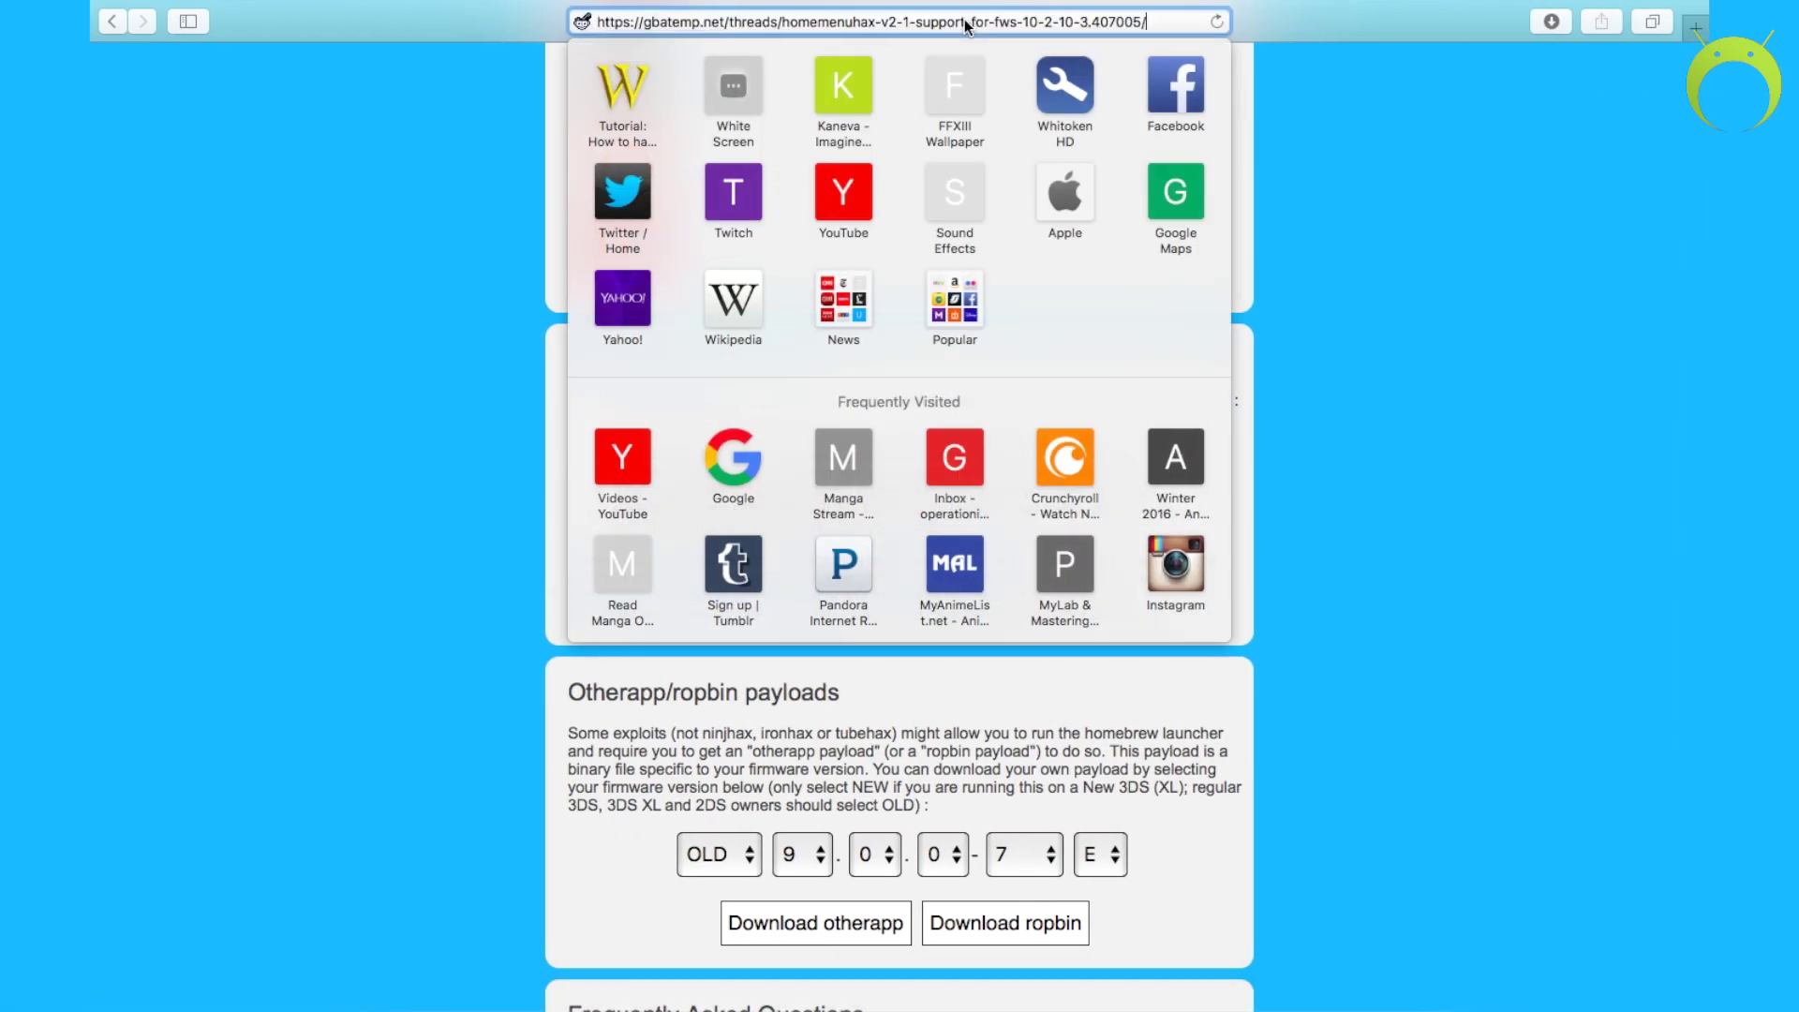
key("Return")
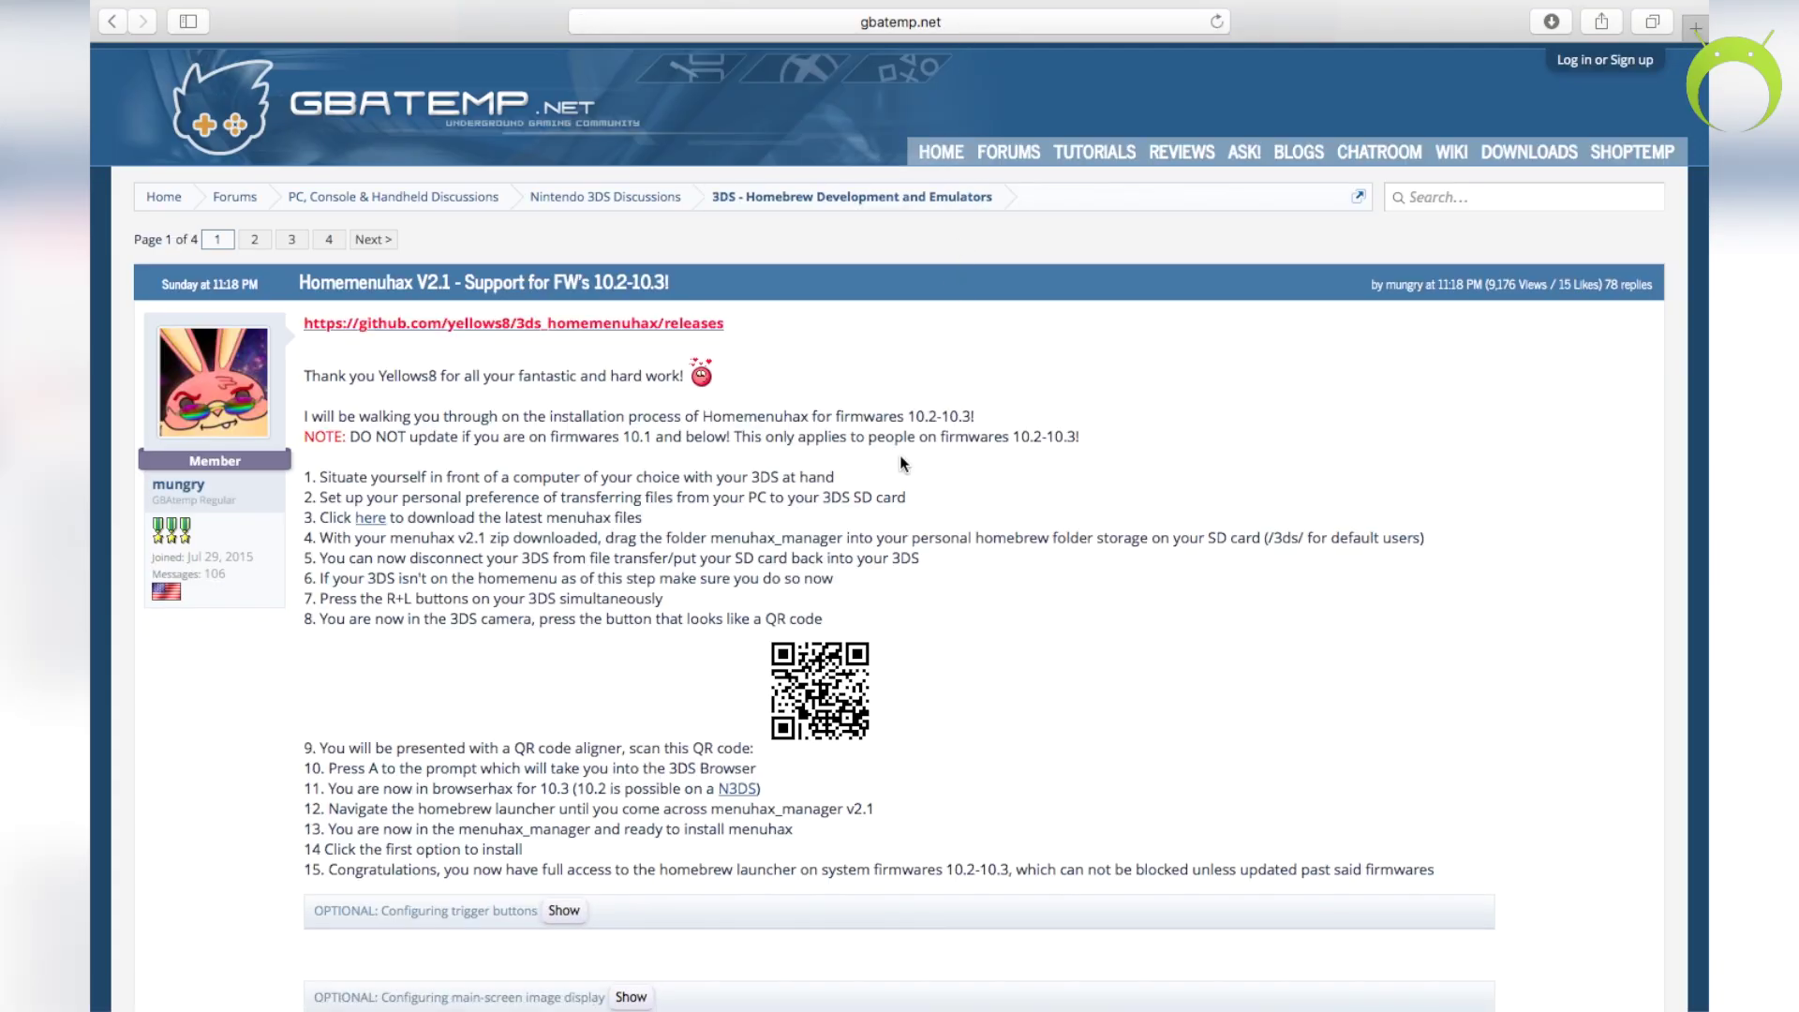
scroll(786, 428, "down", 3)
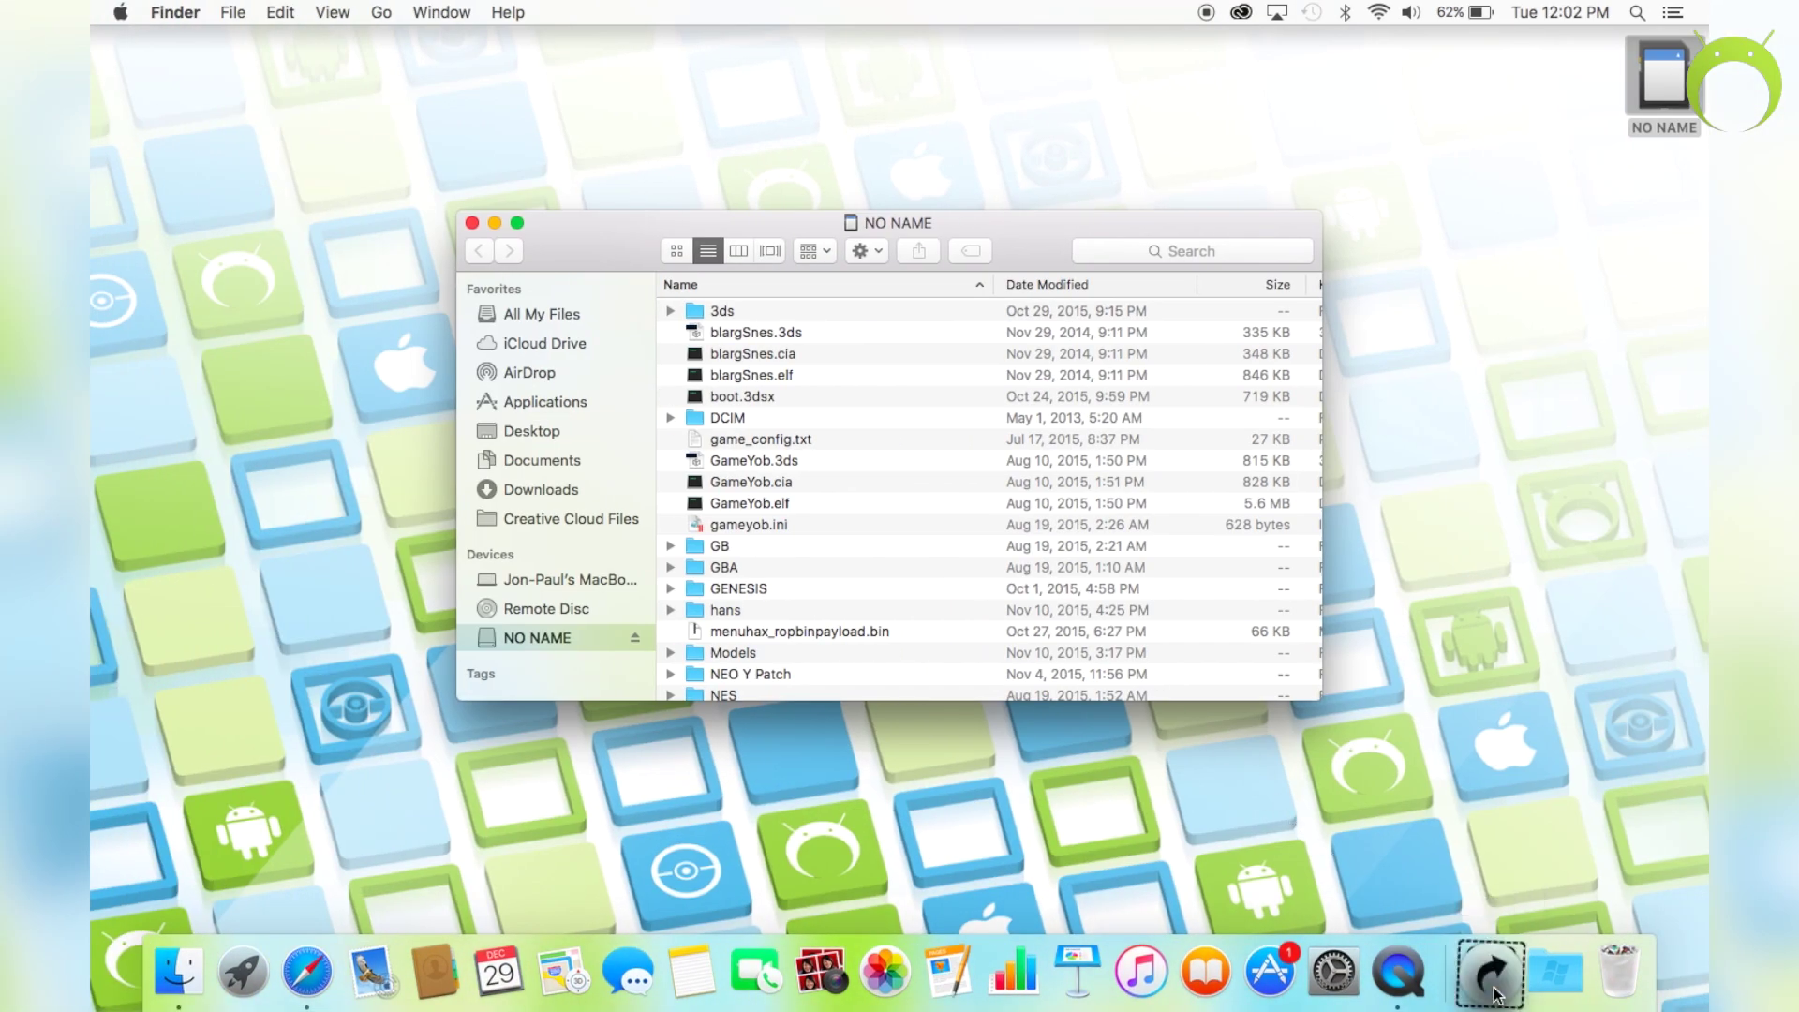
Open the downloaded menuhax 3ds folder and the SD card's 3ds folder, and arrange the two windows side by side
left_click(1494, 956)
left_click(1498, 881)
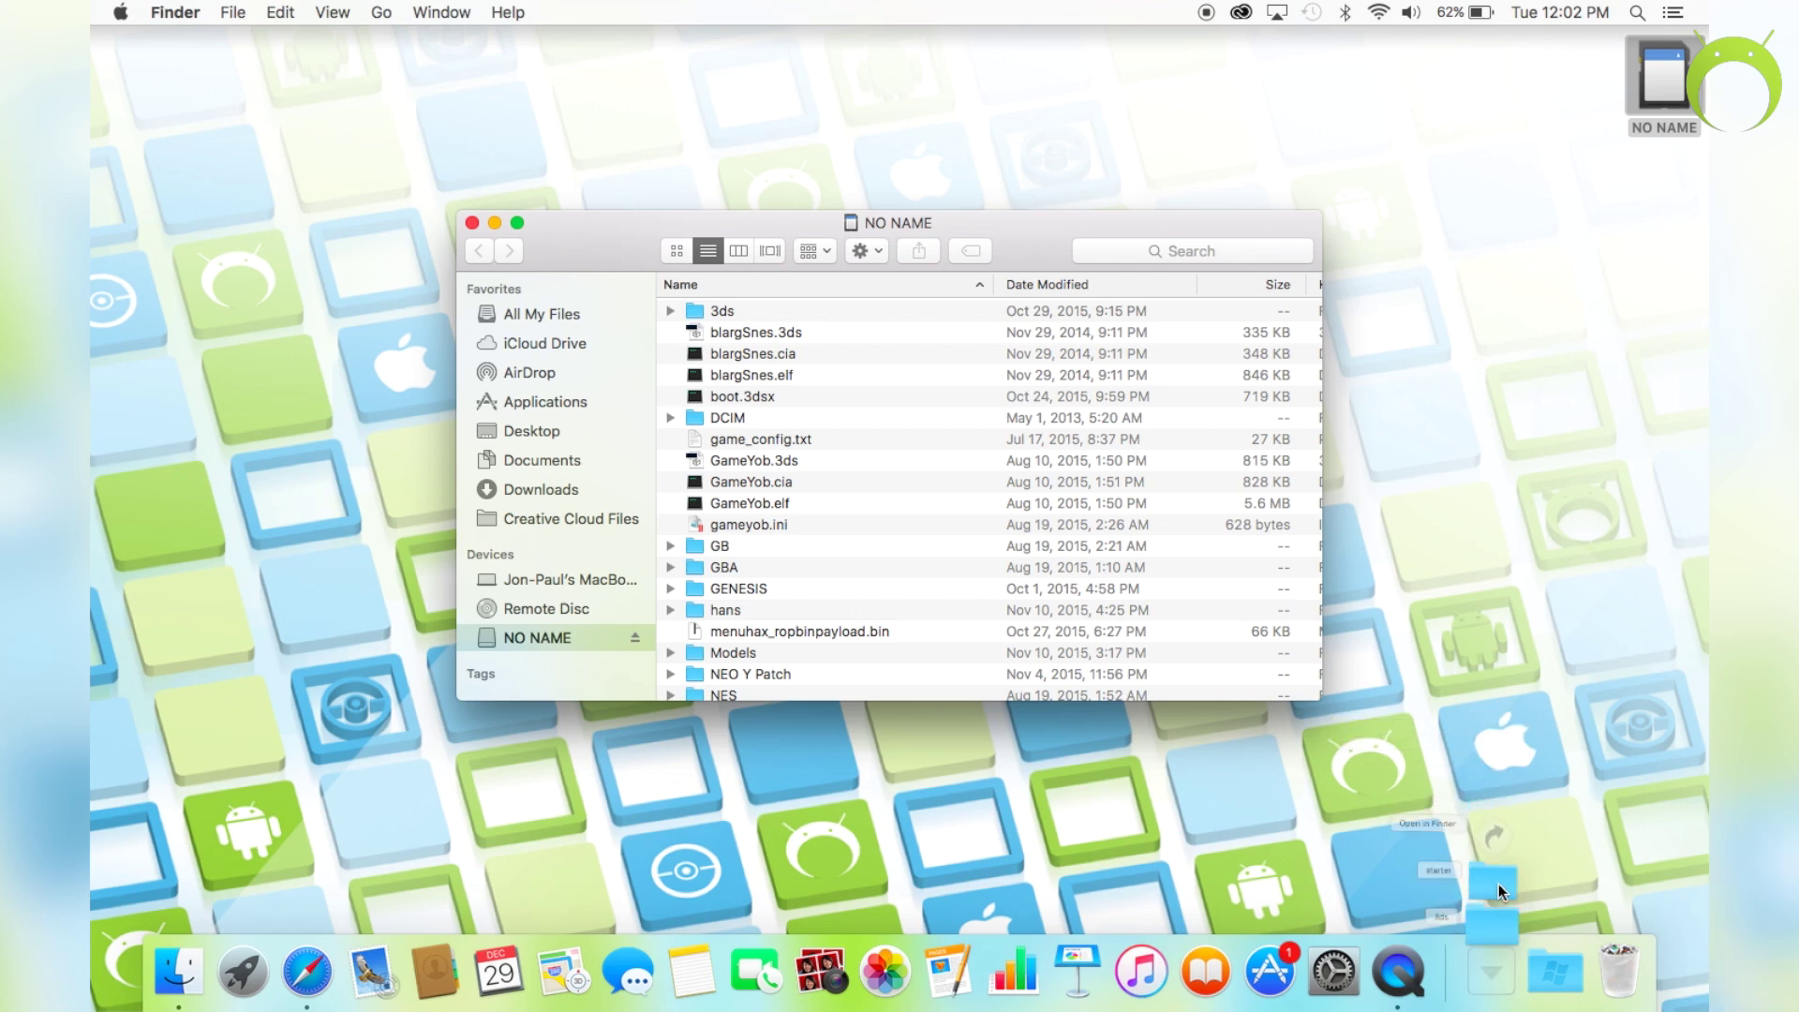
left_click_drag(1038, 294, 1450, 367)
double_click(726, 310)
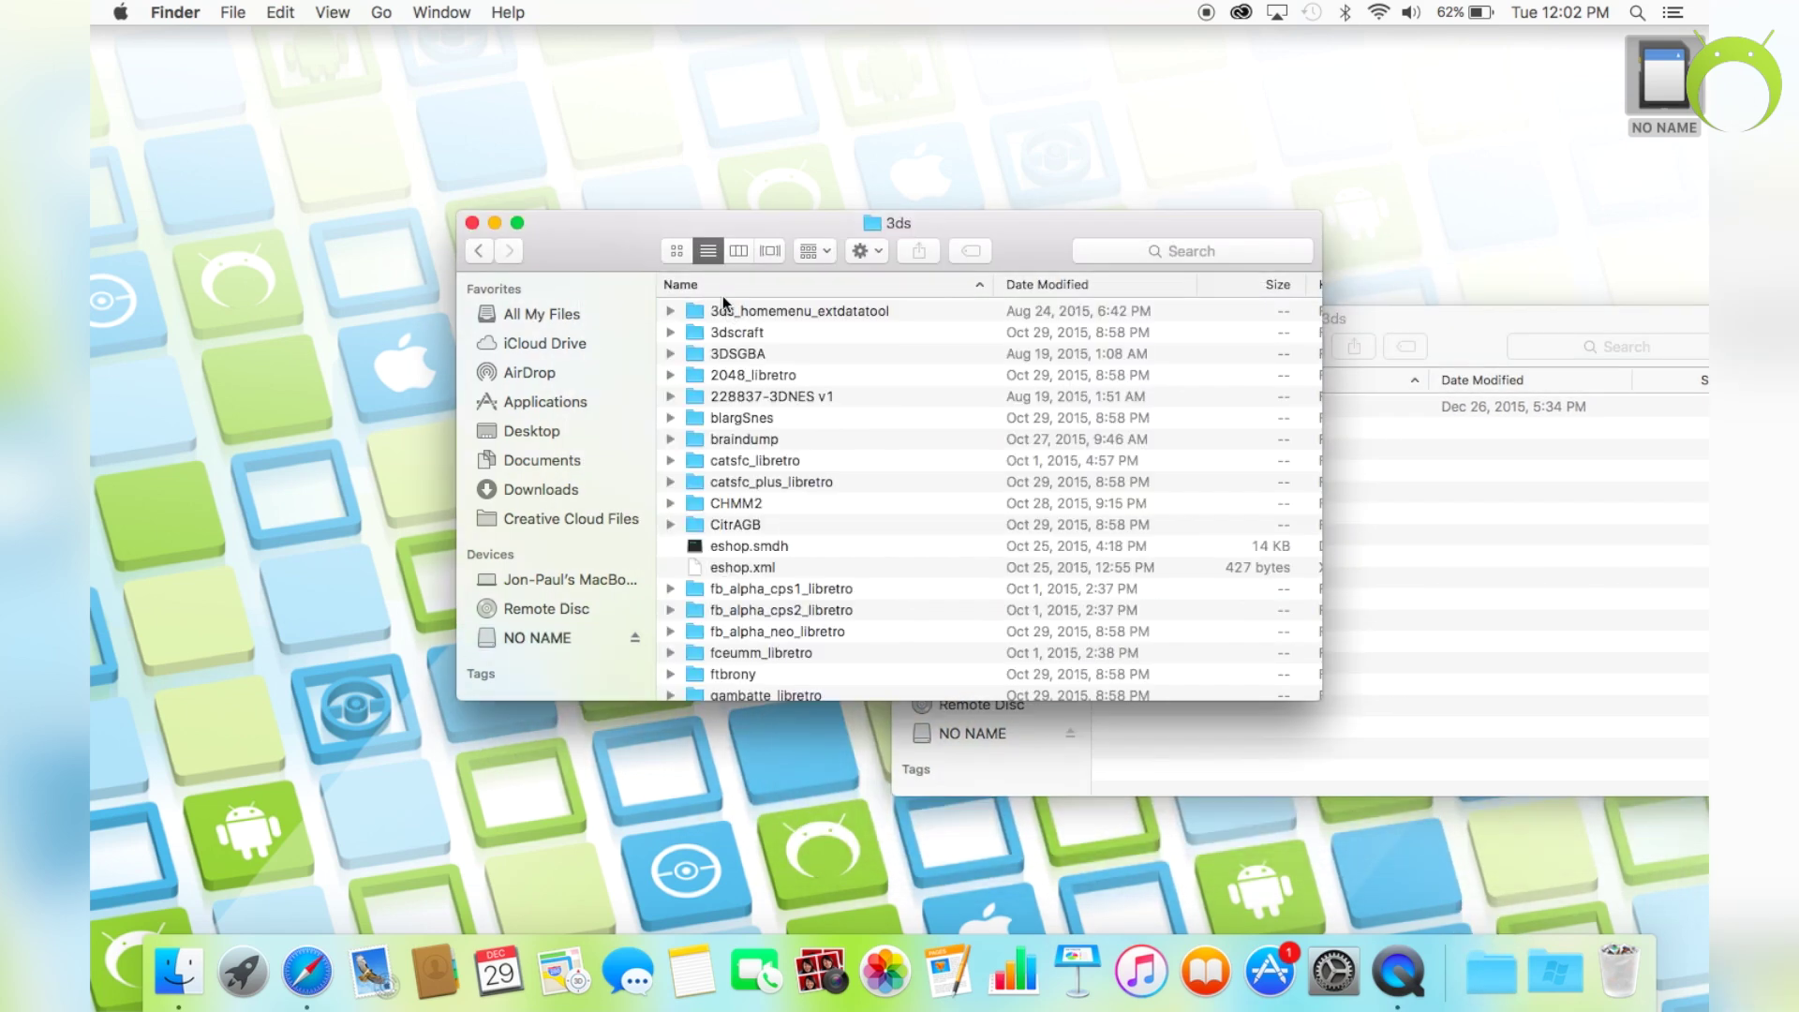
left_click_drag(725, 232, 488, 205)
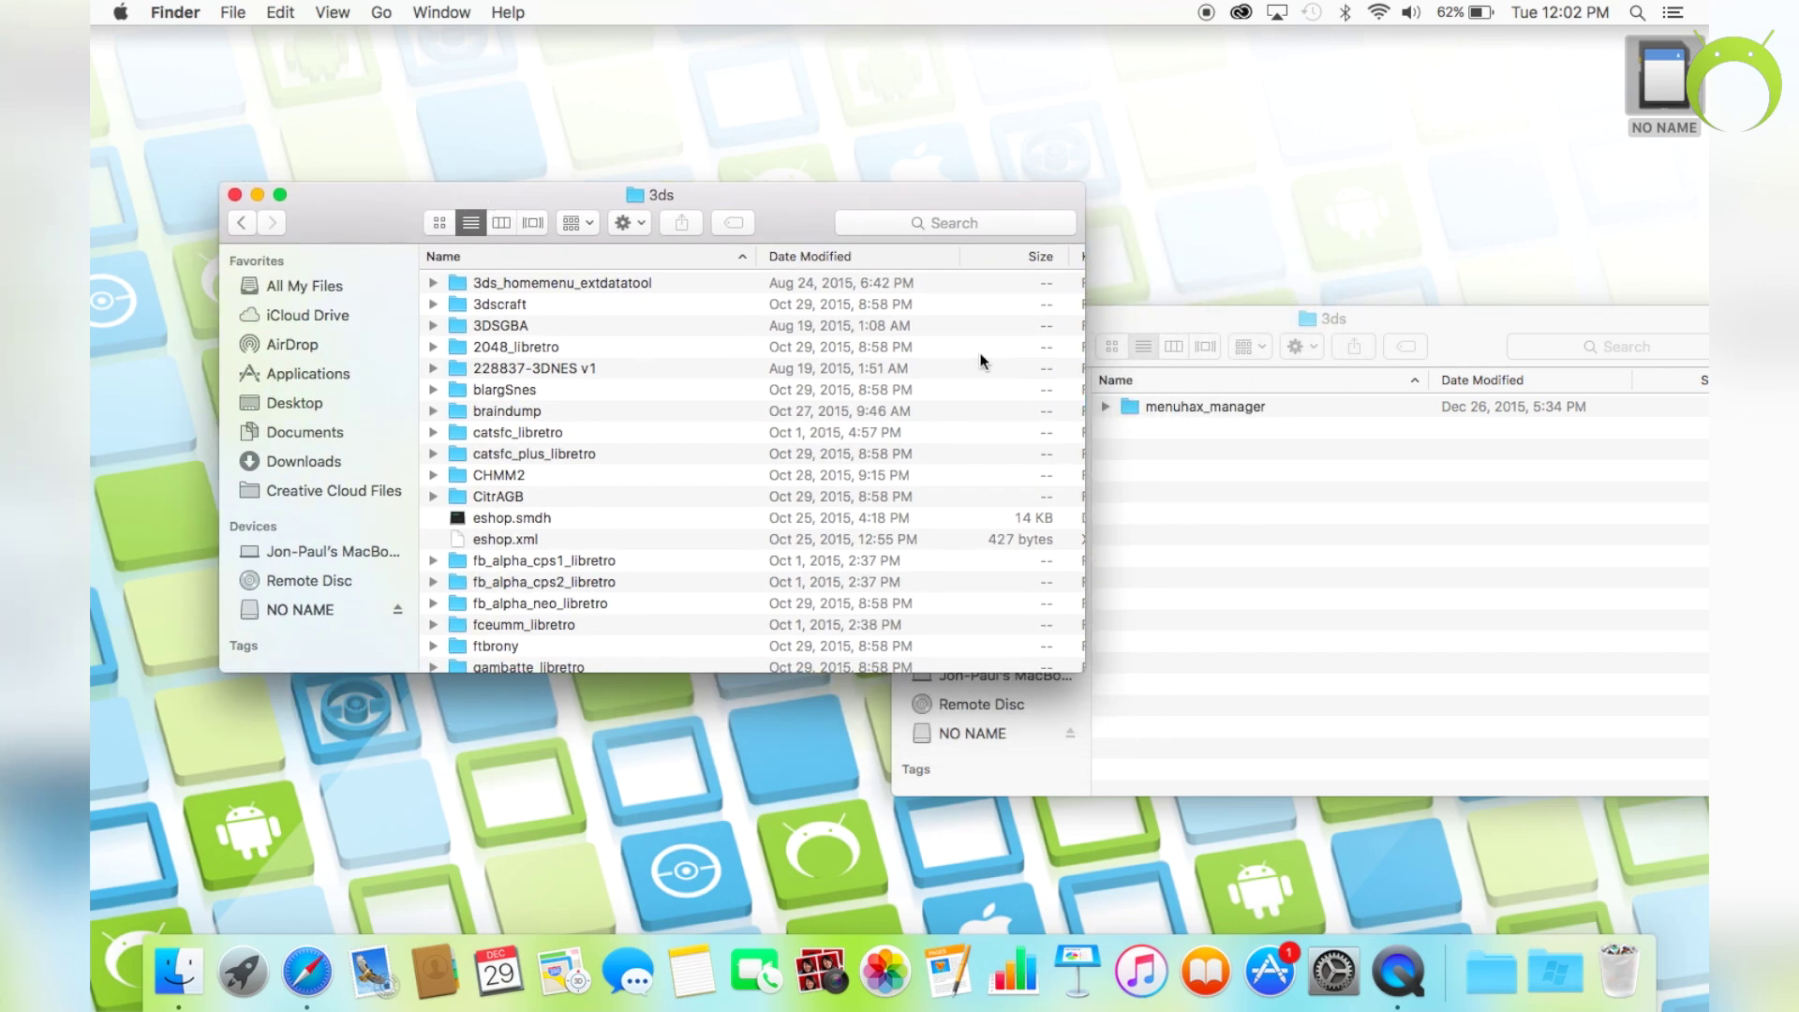
Copy the menuhax_manager folder into the SD card's 3ds folder and close the download window
left_click(1277, 404)
left_click_drag(1284, 405, 588, 435)
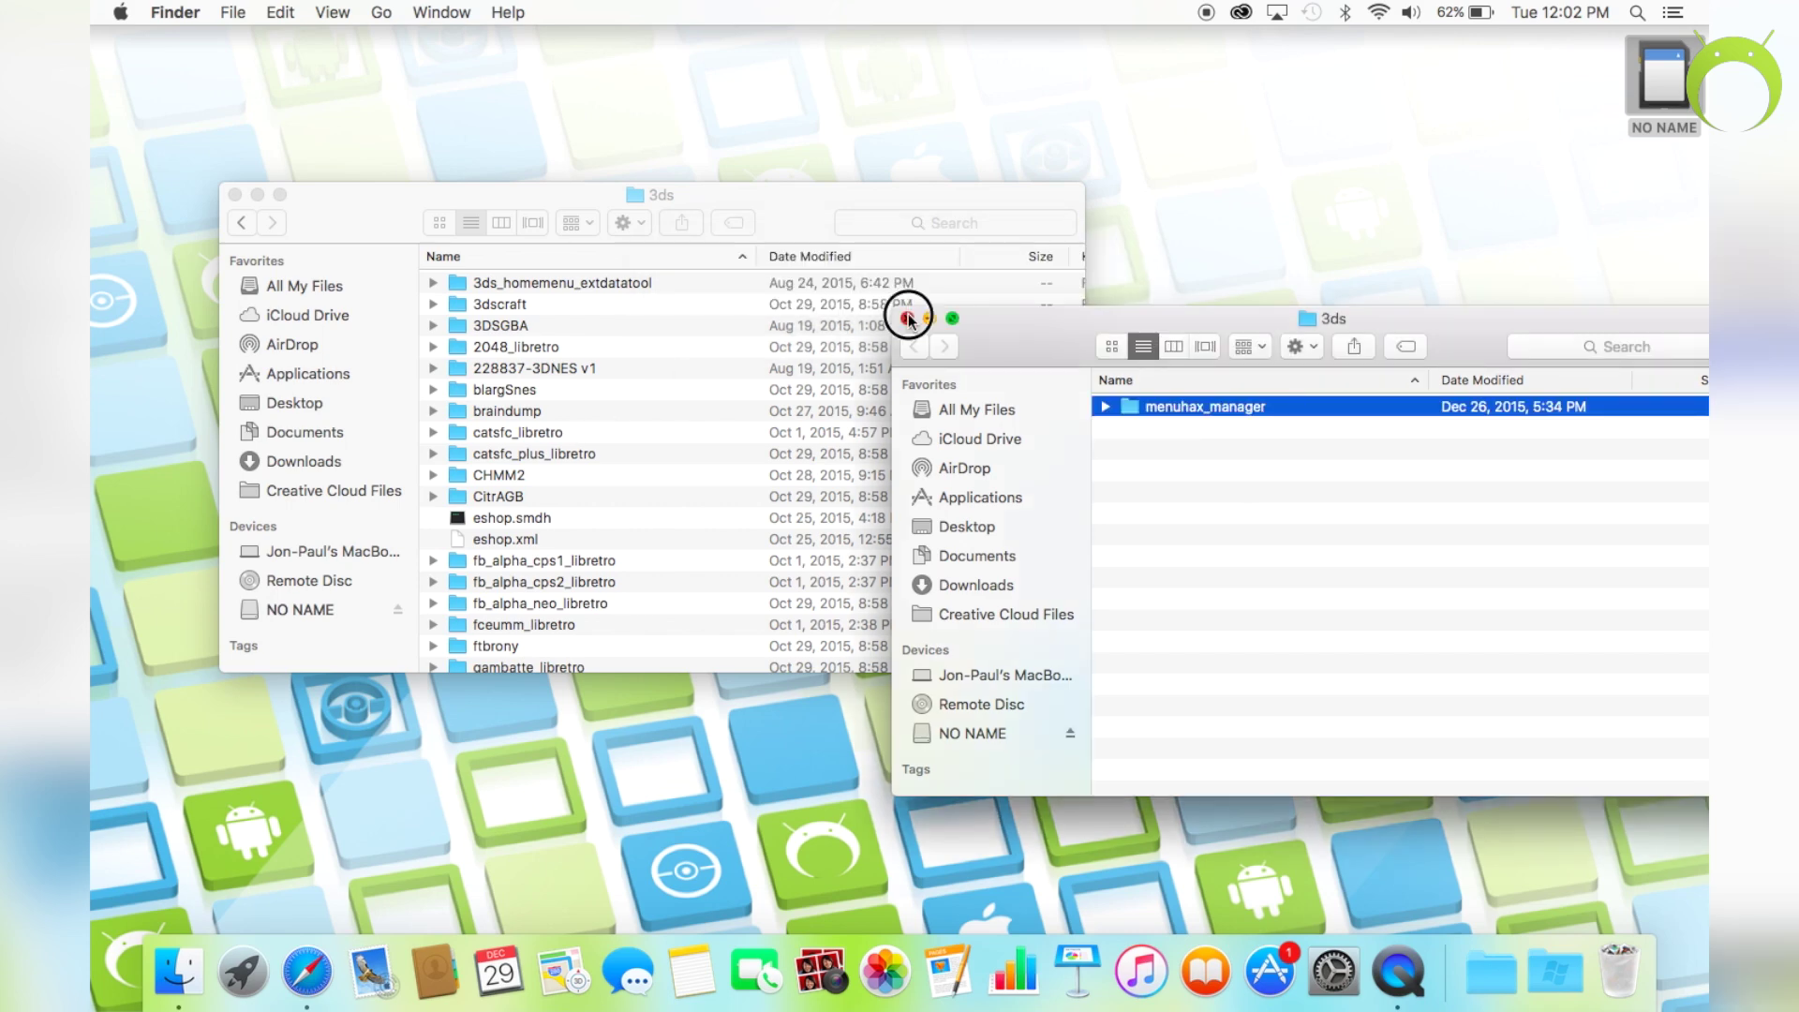
left_click(908, 319)
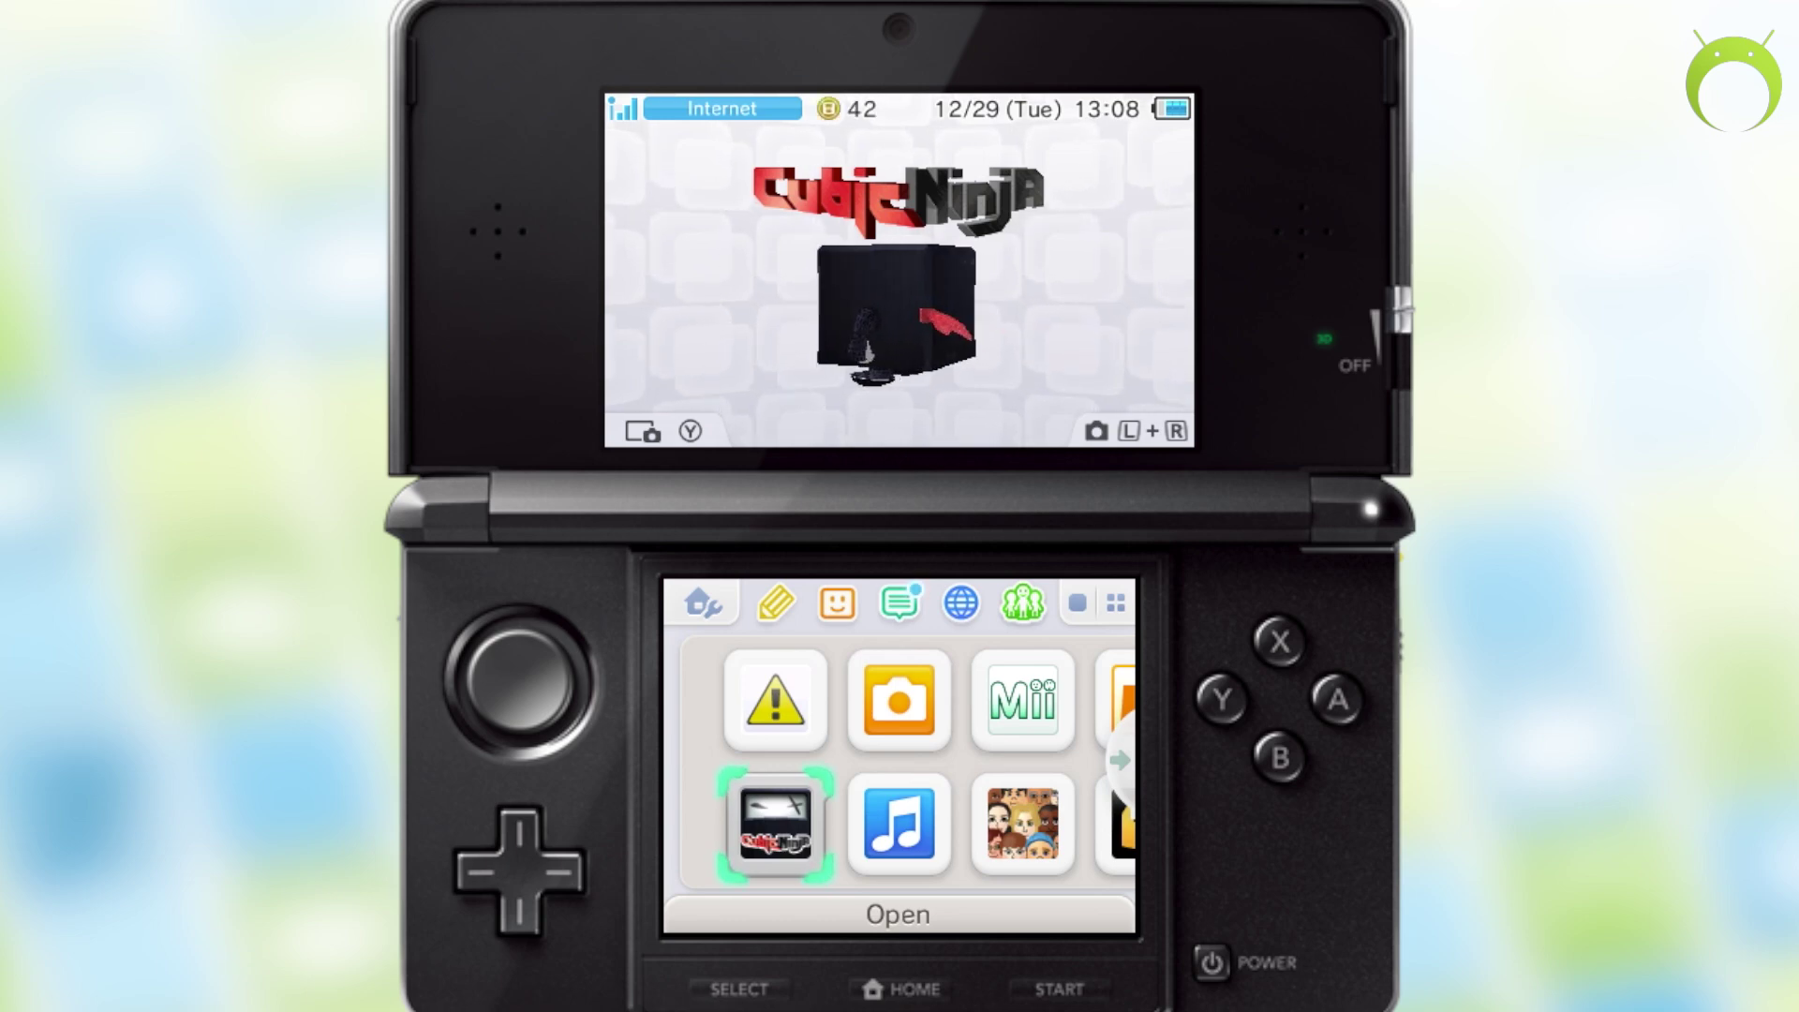
On the 3DS, open the camera from the Home Menu, scan the thread's QR code and launch its URL in the Internet browser
key("l+r")
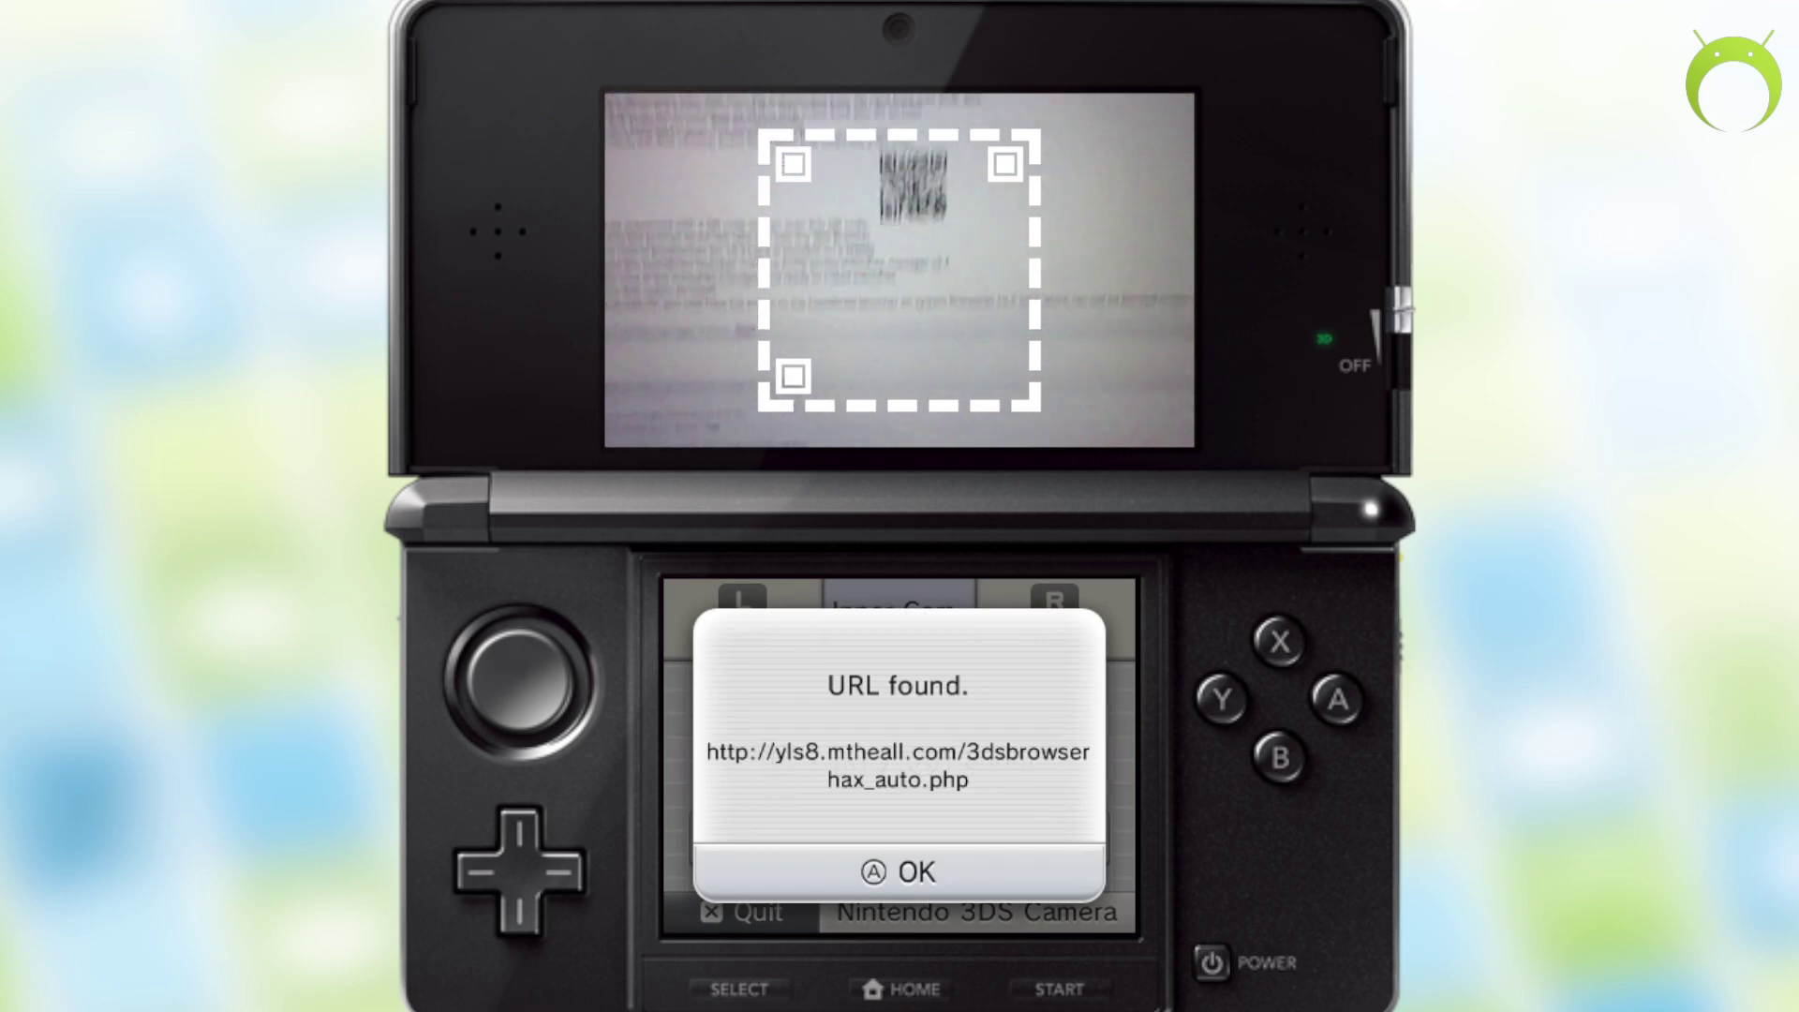
key("a")
key("a")
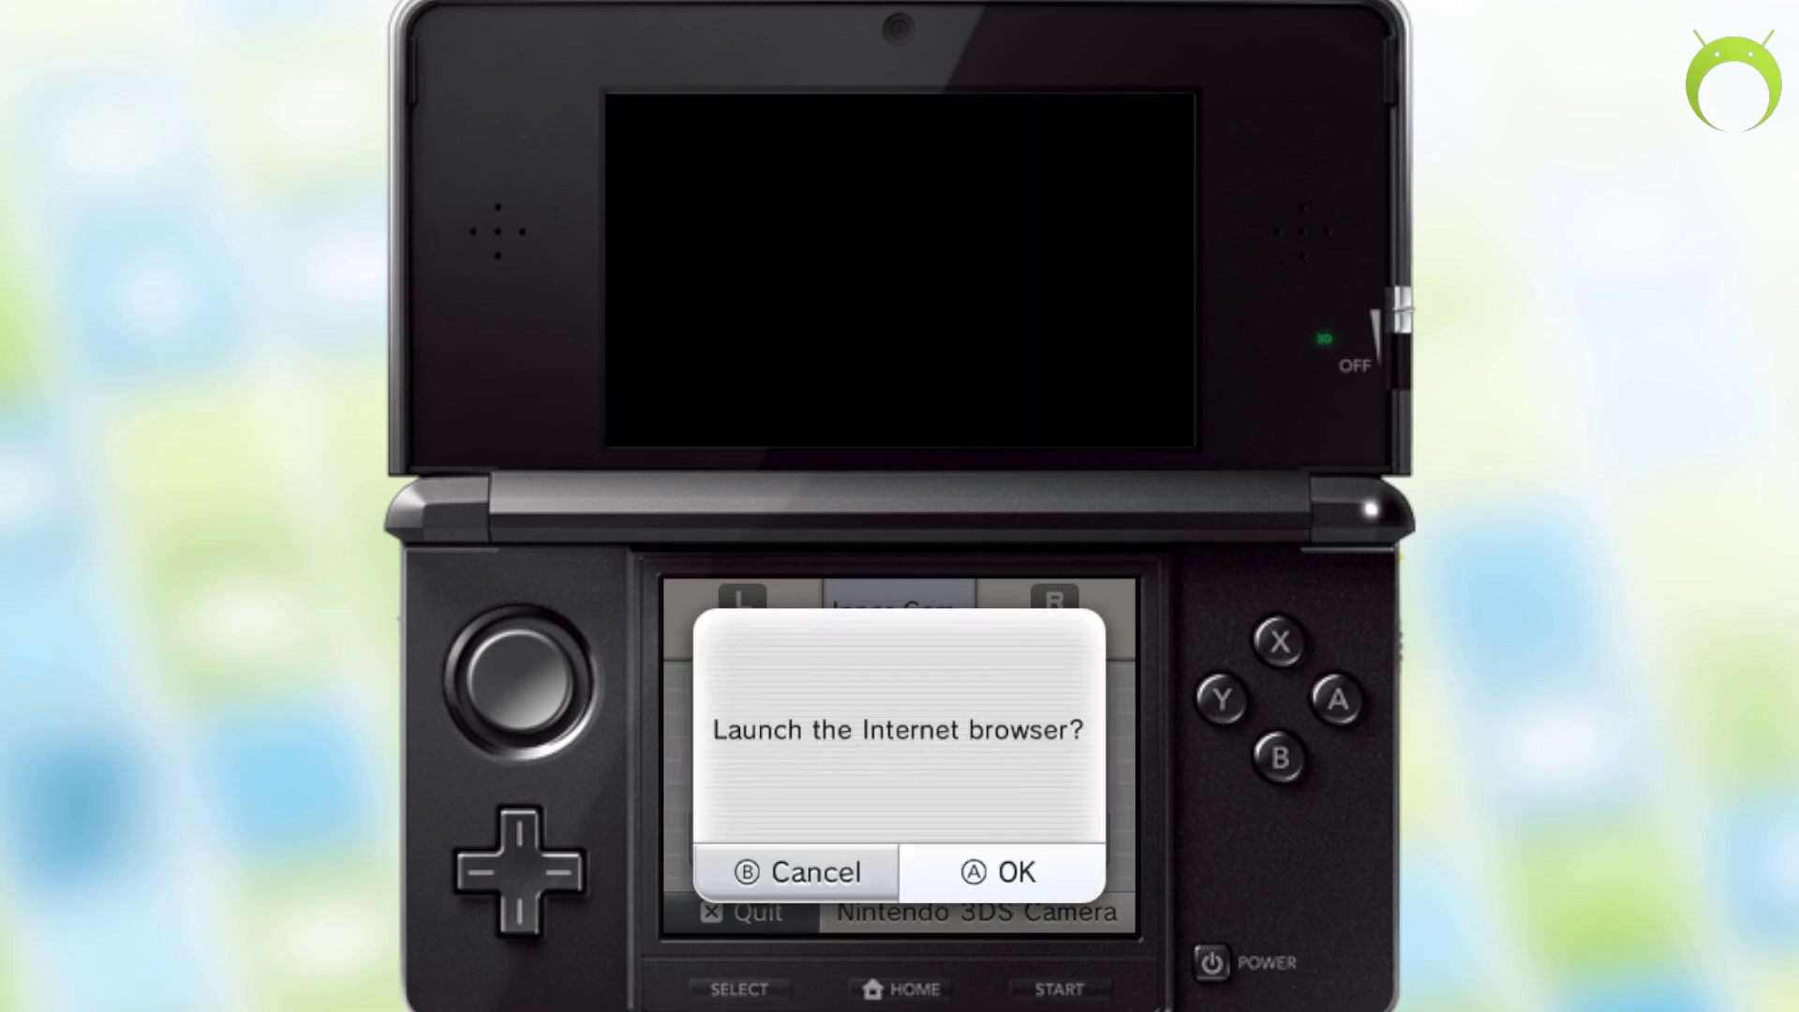
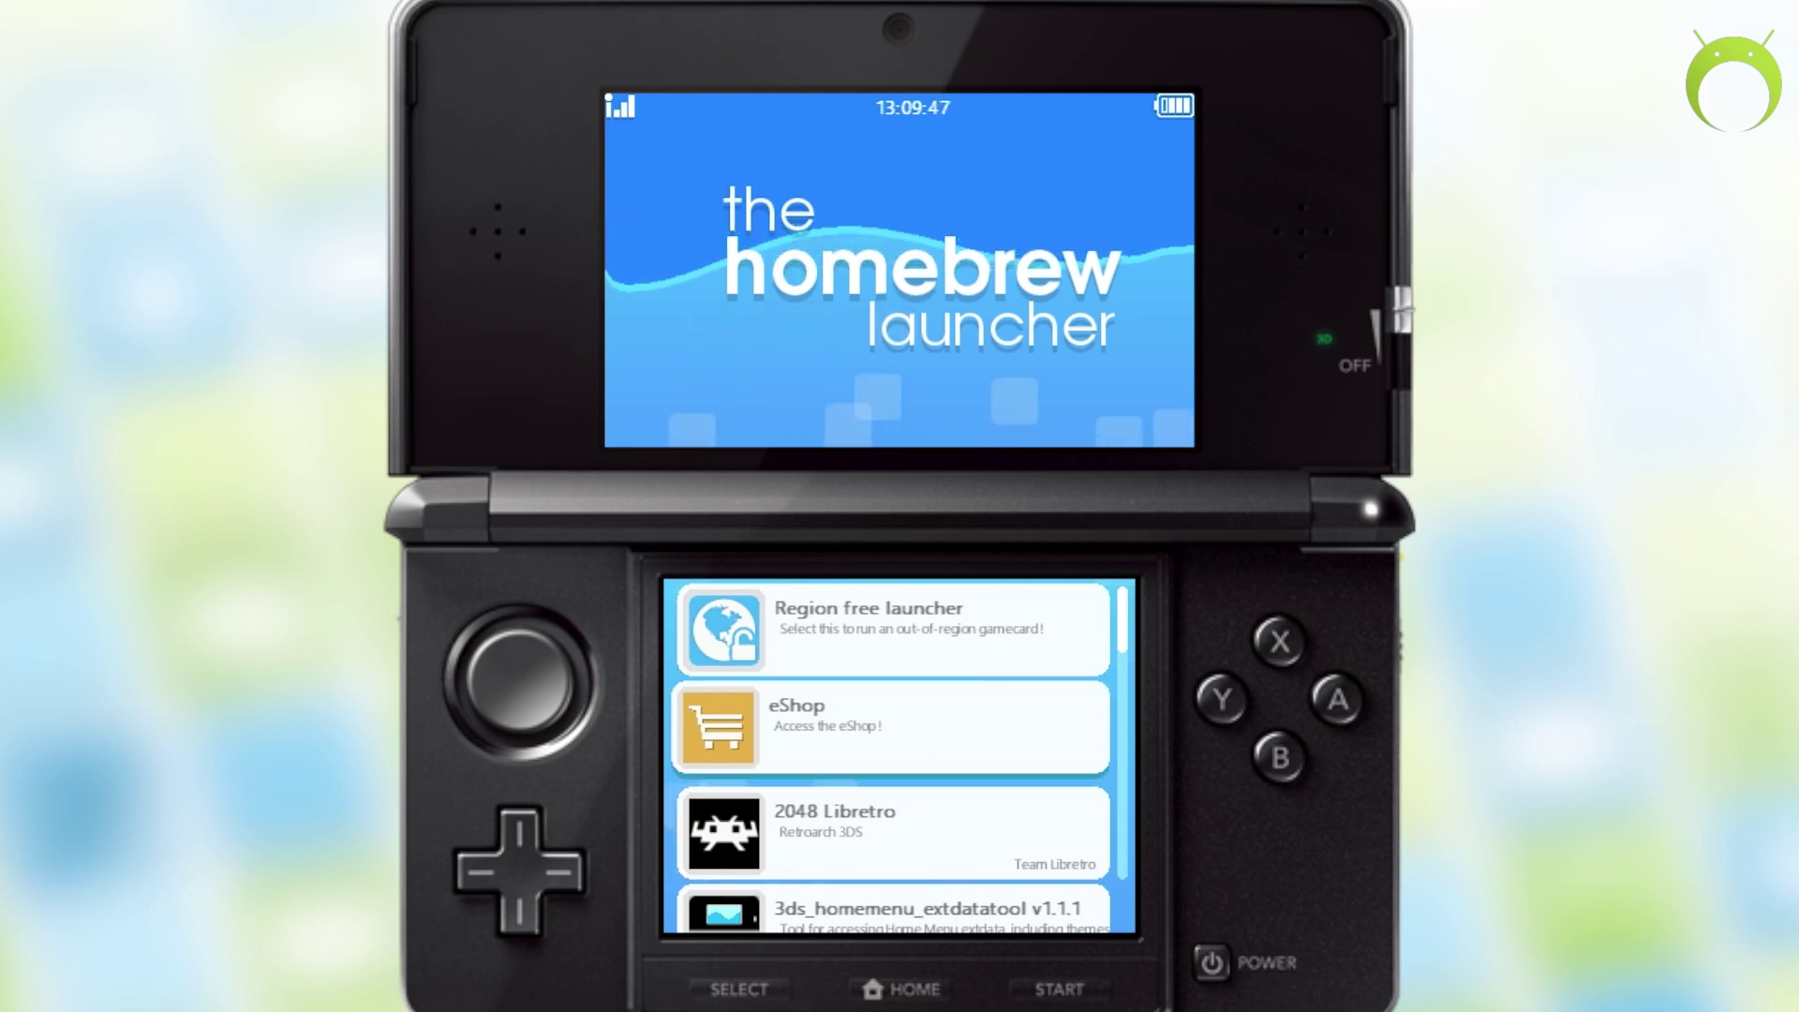
Find menuhax_manager v2.1 in the Homebrew Launcher list and launch it
scroll(890, 759, "down", 3)
scroll(890, 754, "down", 6)
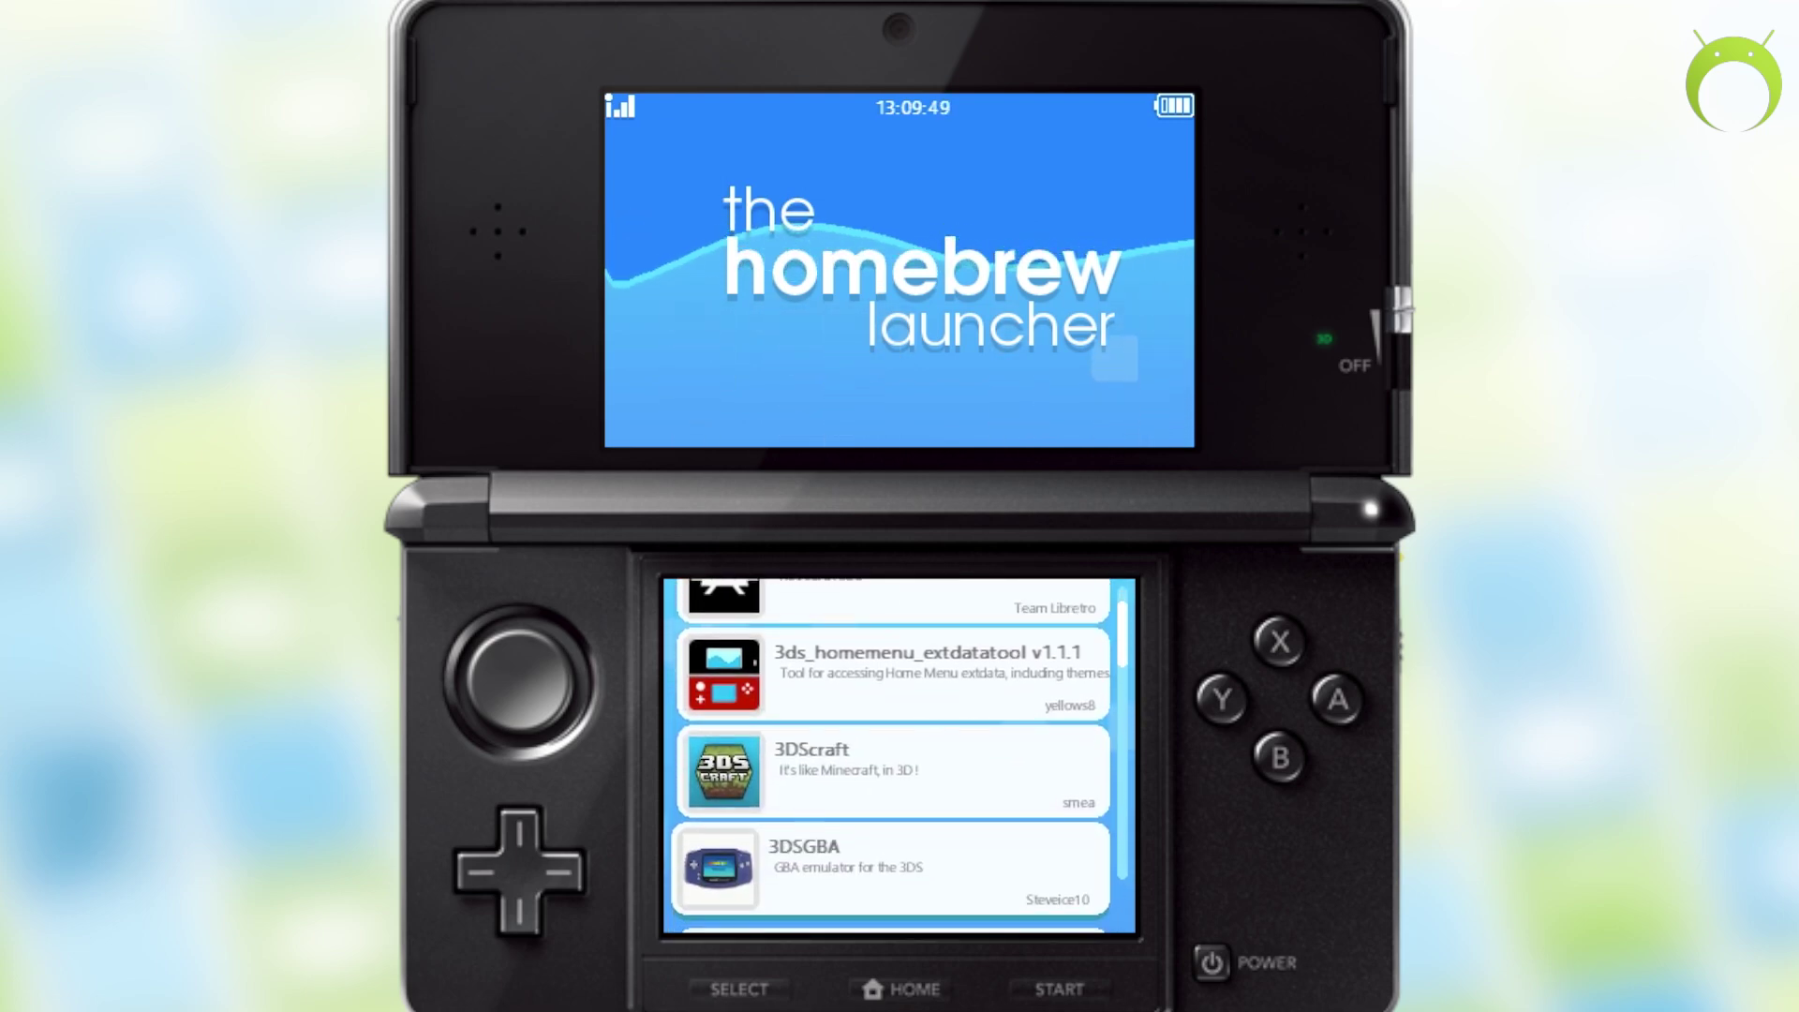
scroll(890, 754, "down", 9)
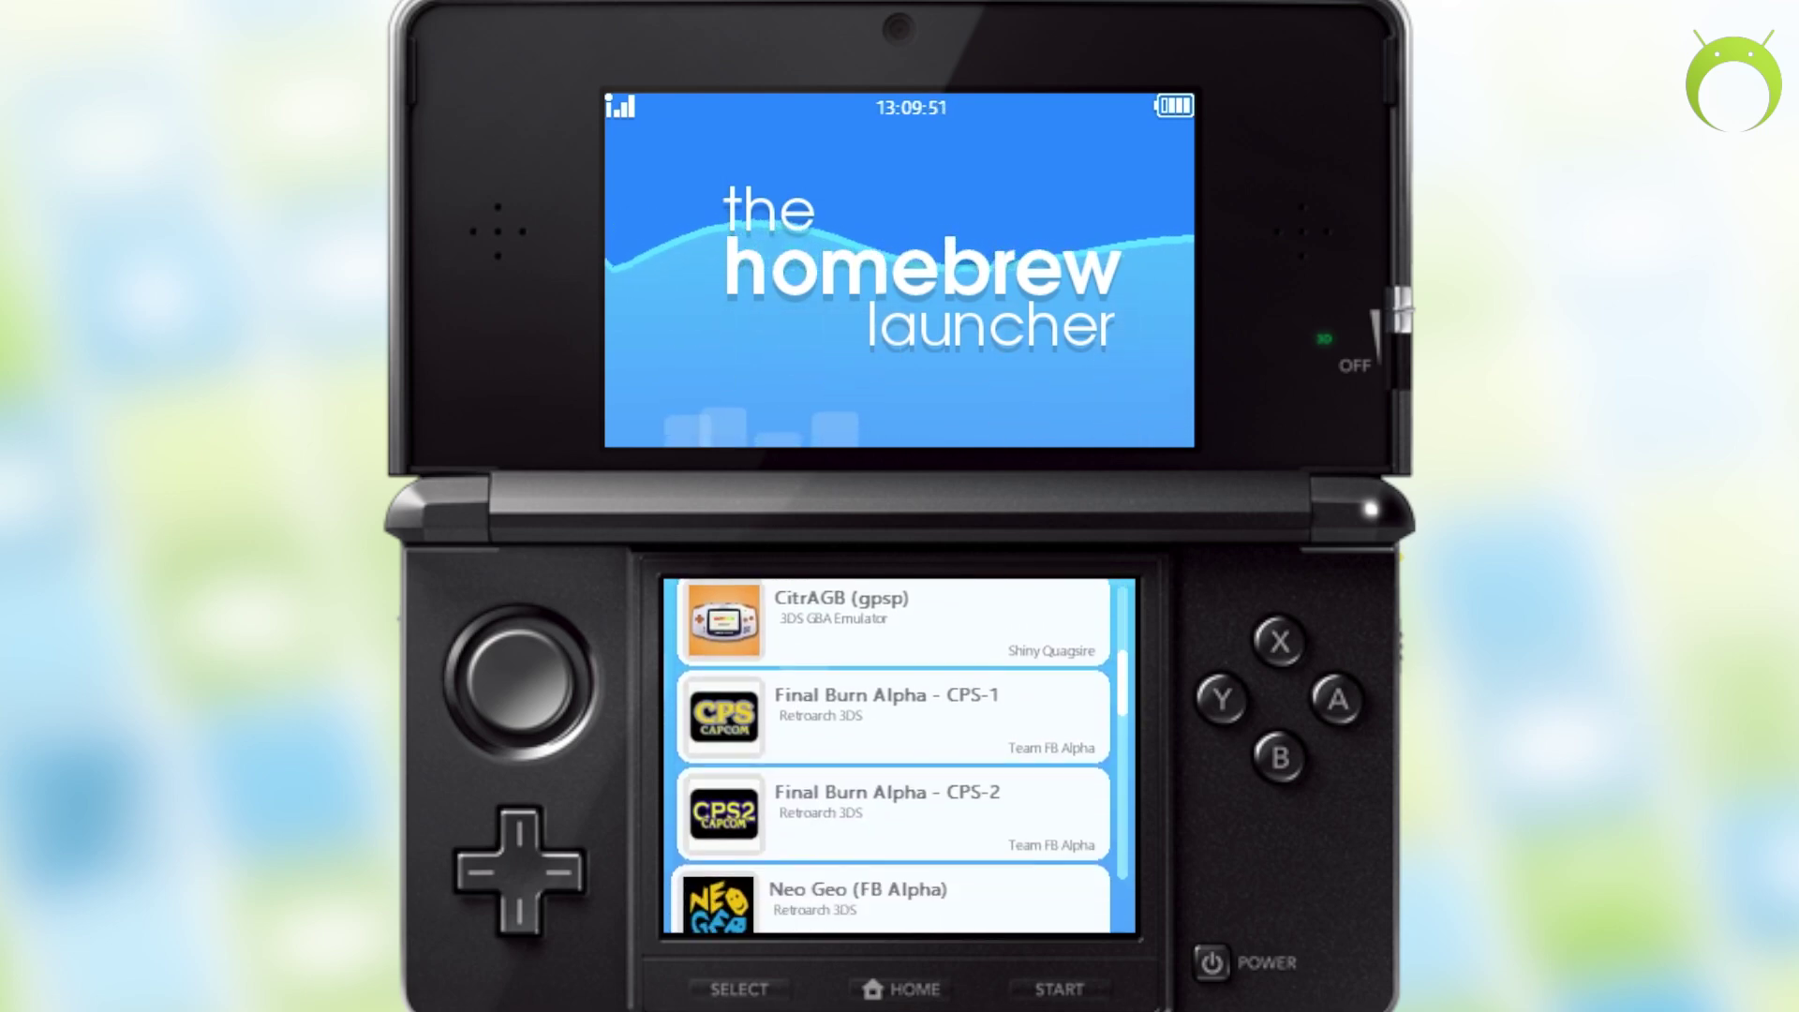
scroll(890, 754, "down", 7)
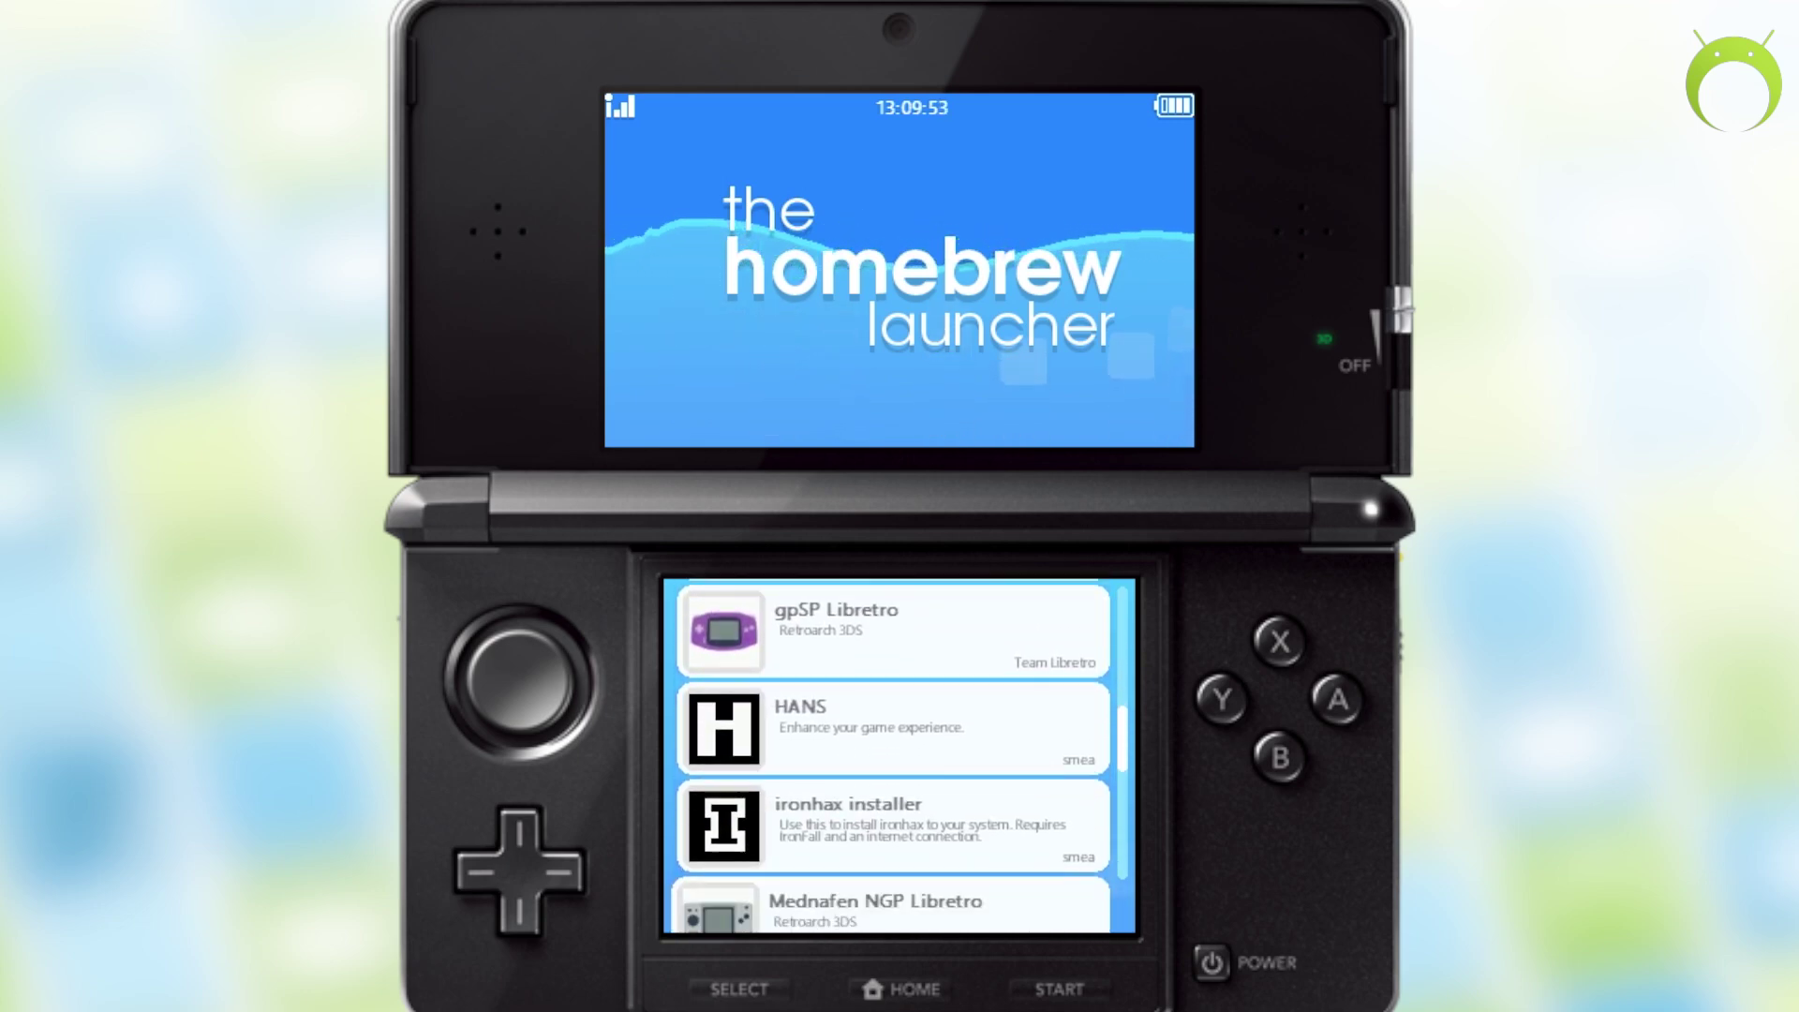
scroll(890, 754, "down", 7)
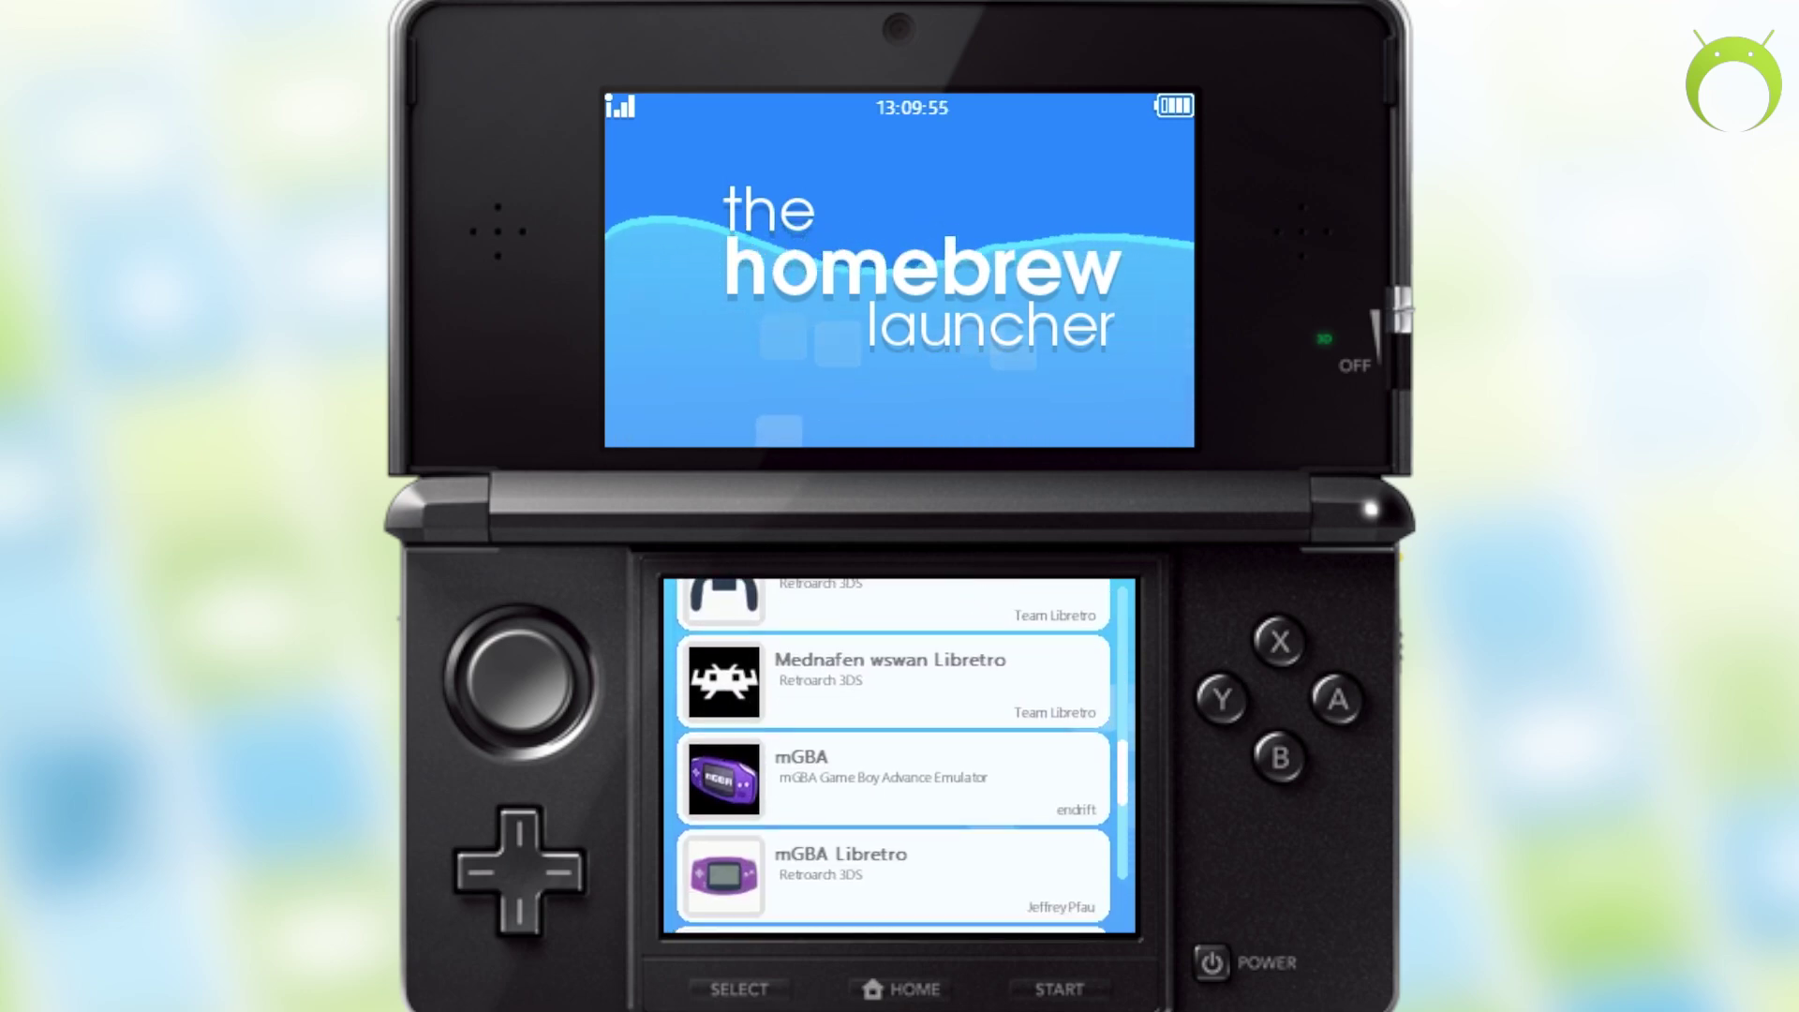
scroll(890, 755, "down", 8)
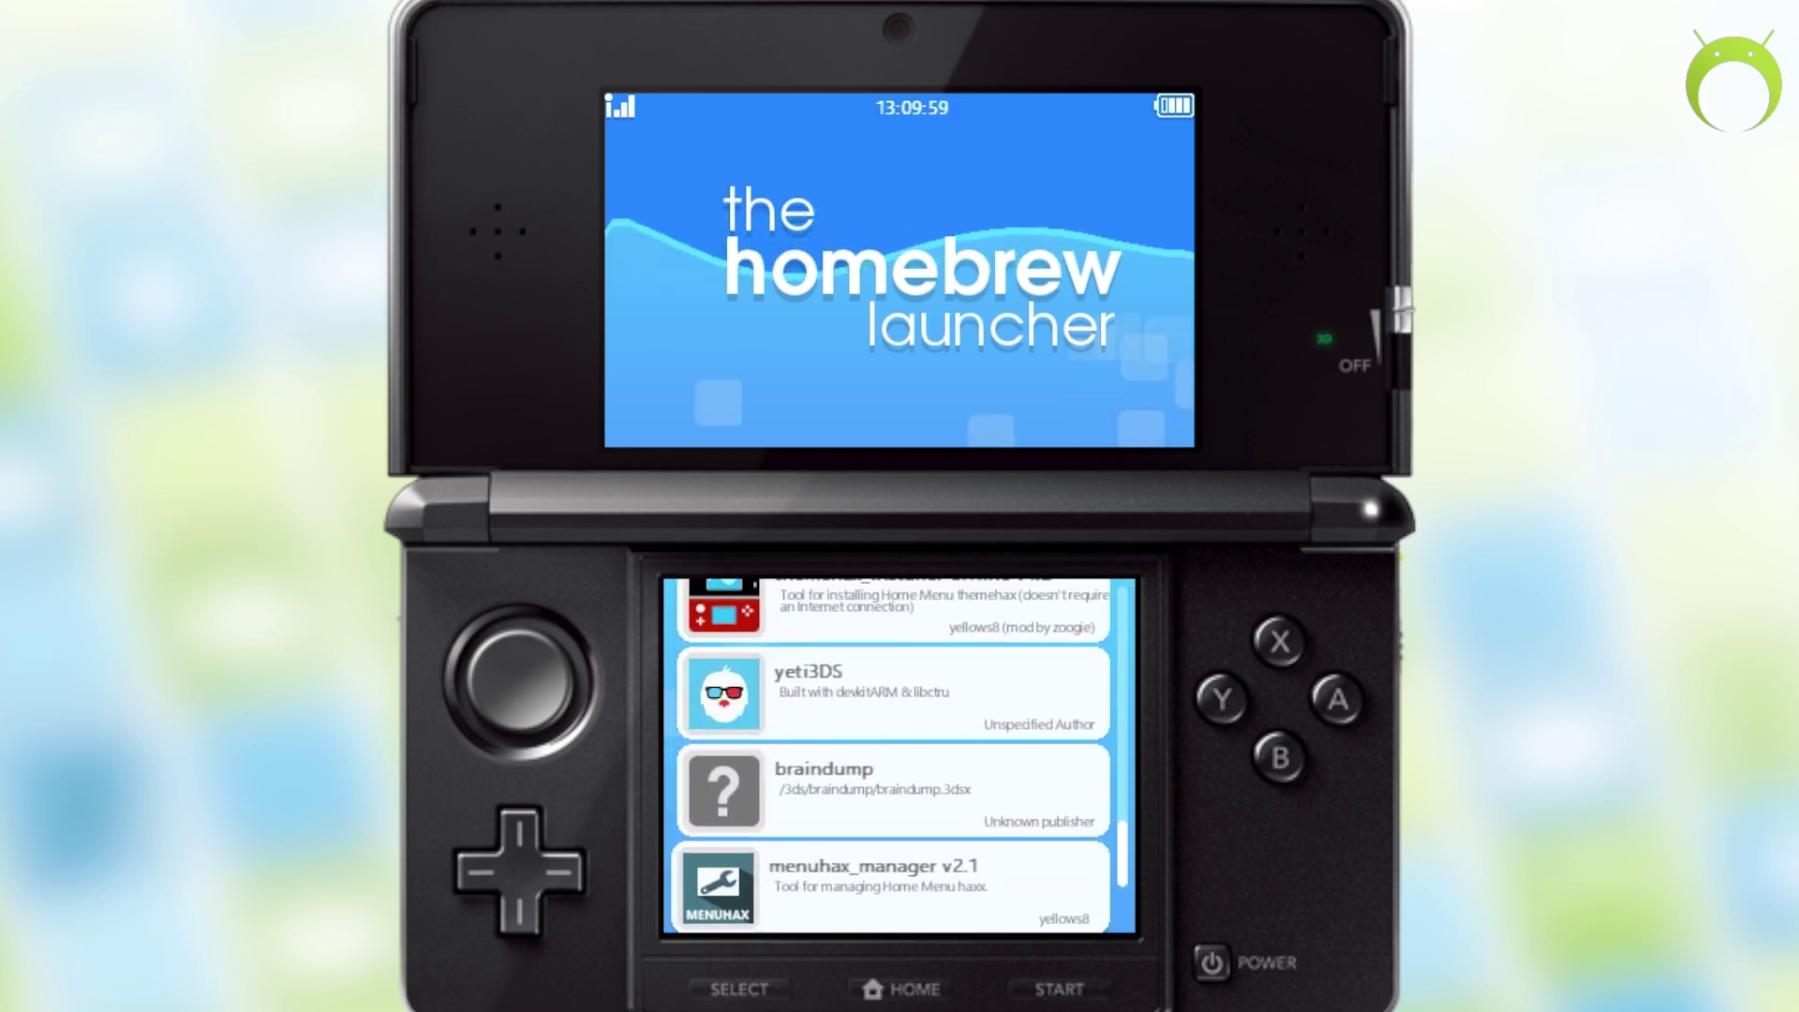
key("a")
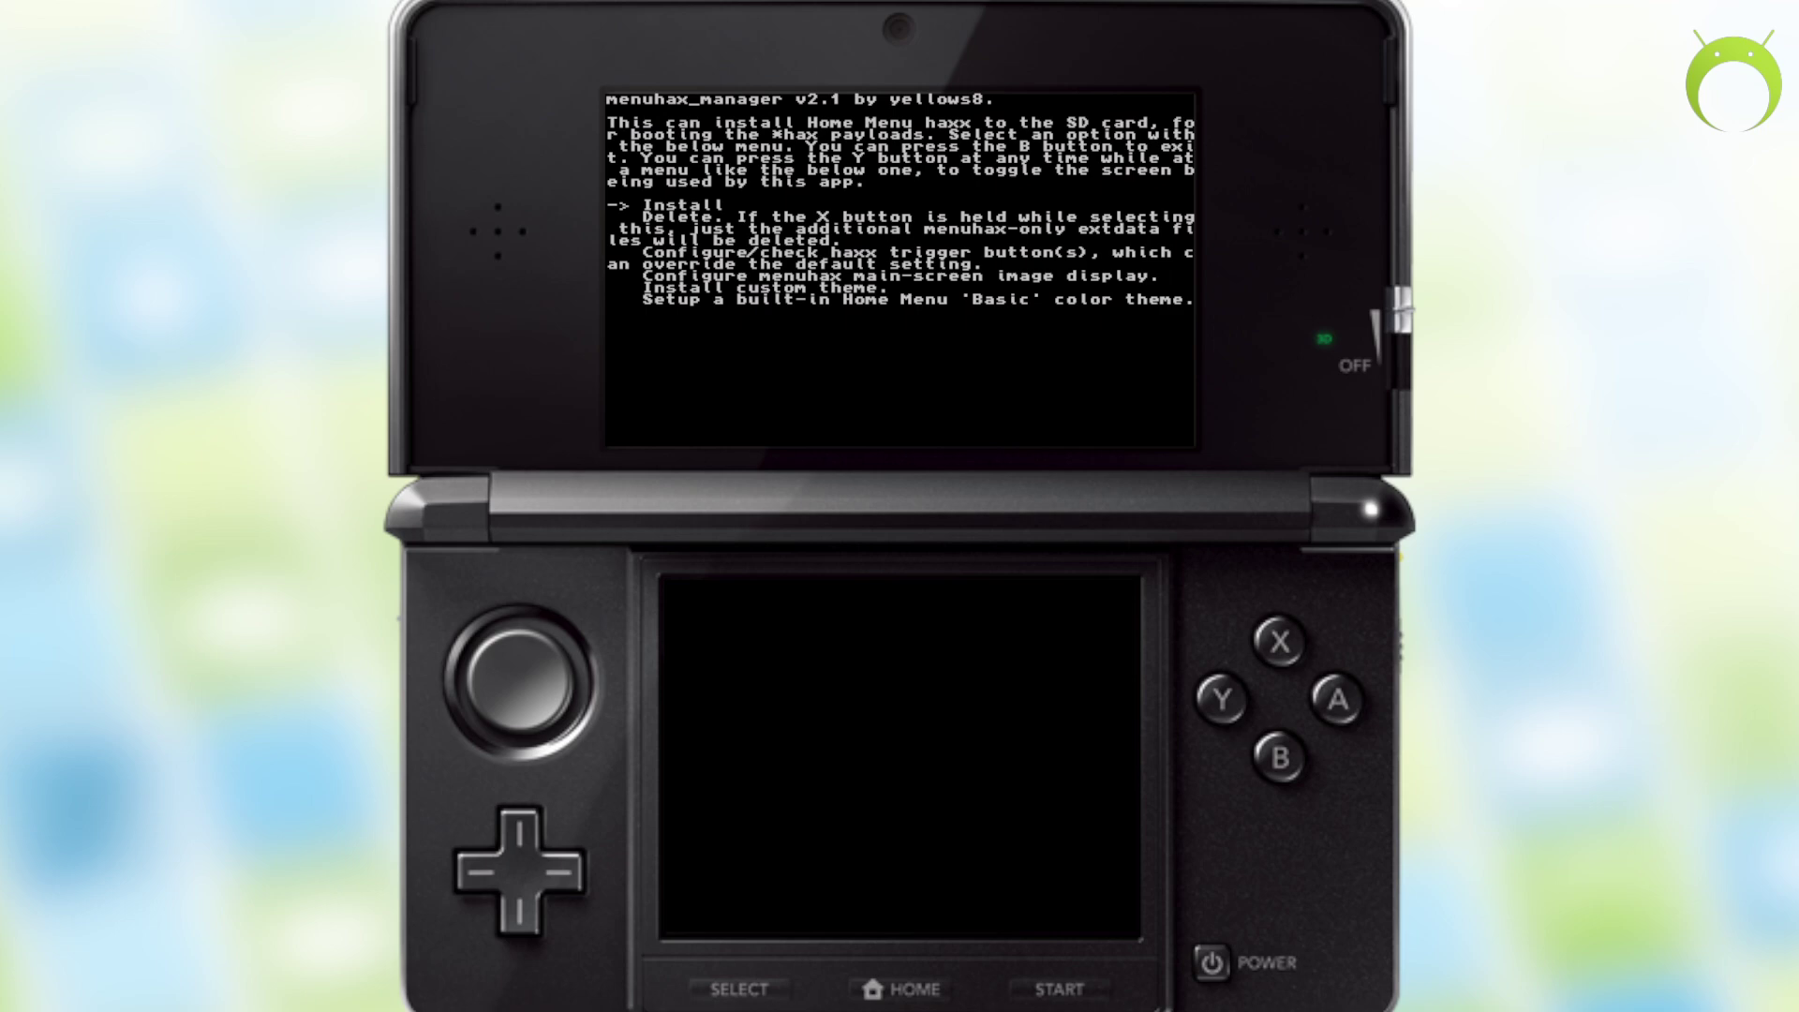
Start the Home Menu haxx installation to the SD card with menuhax_manager's Install option
key("a")
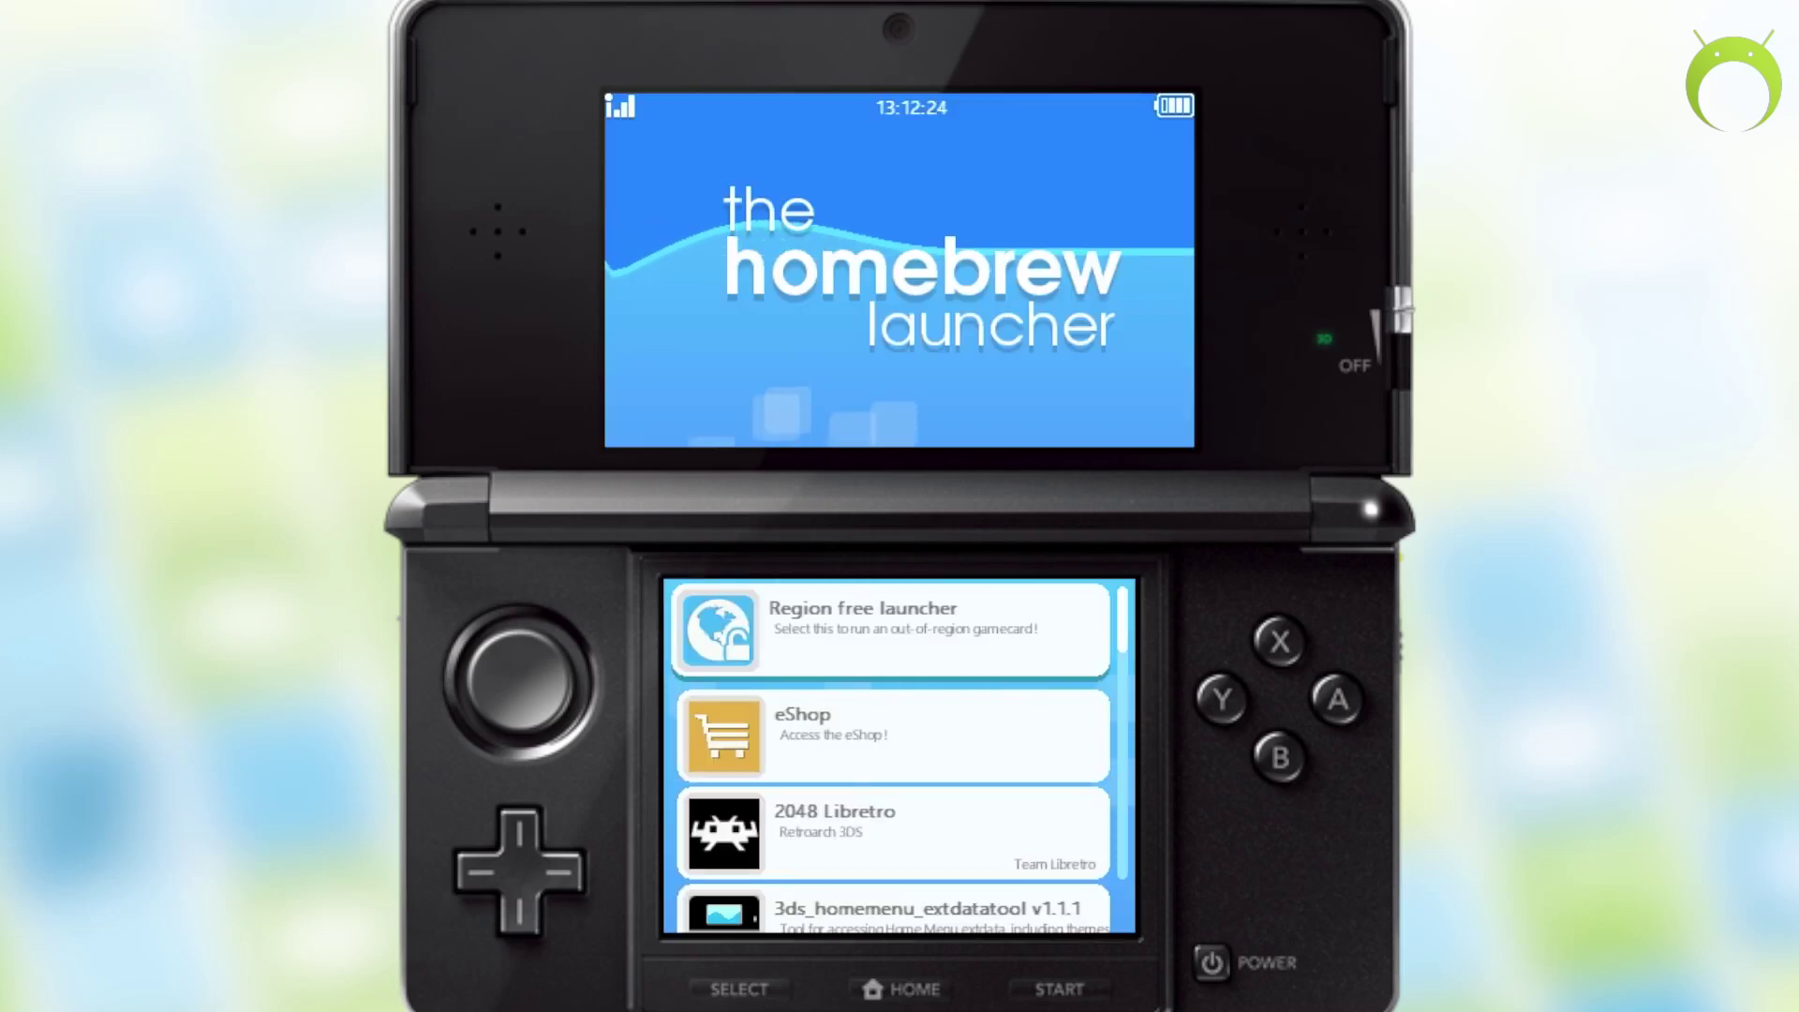
Look through the whole Homebrew Launcher application list down to menuhax_manager v2.1 and return to its first entry
scroll(897, 754, "down", 1)
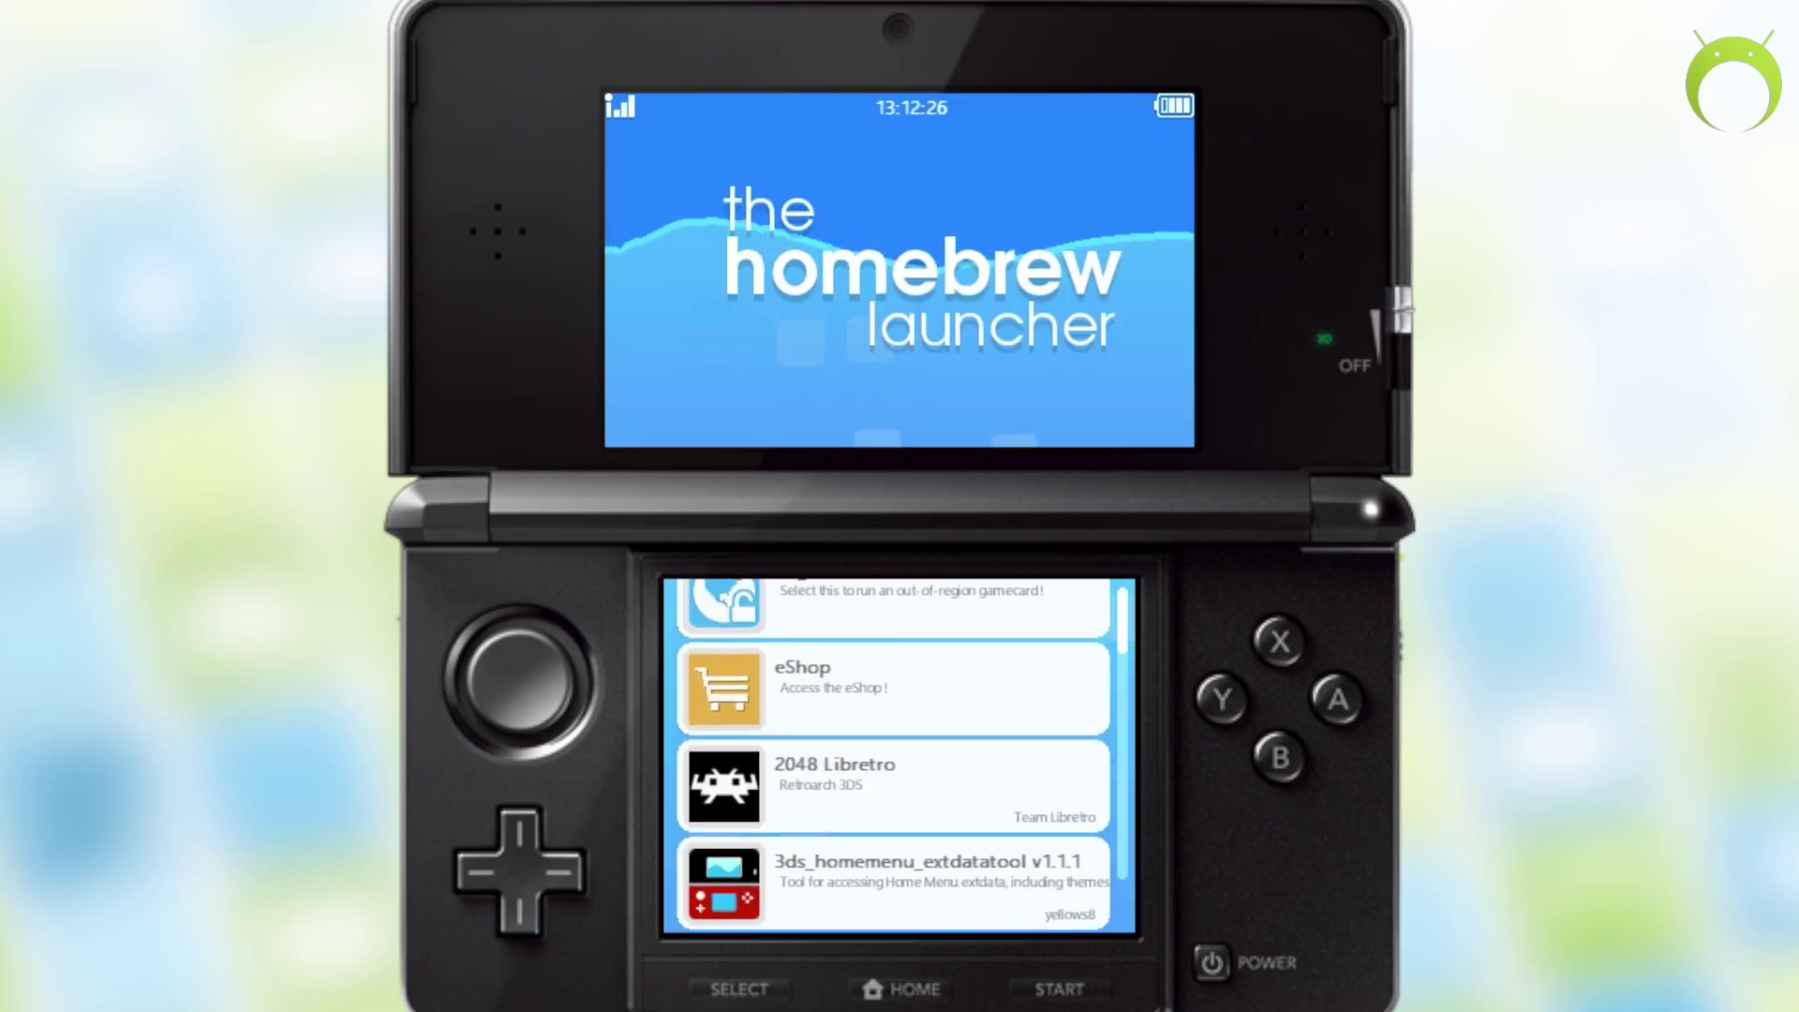
scroll(897, 754, "down", 10)
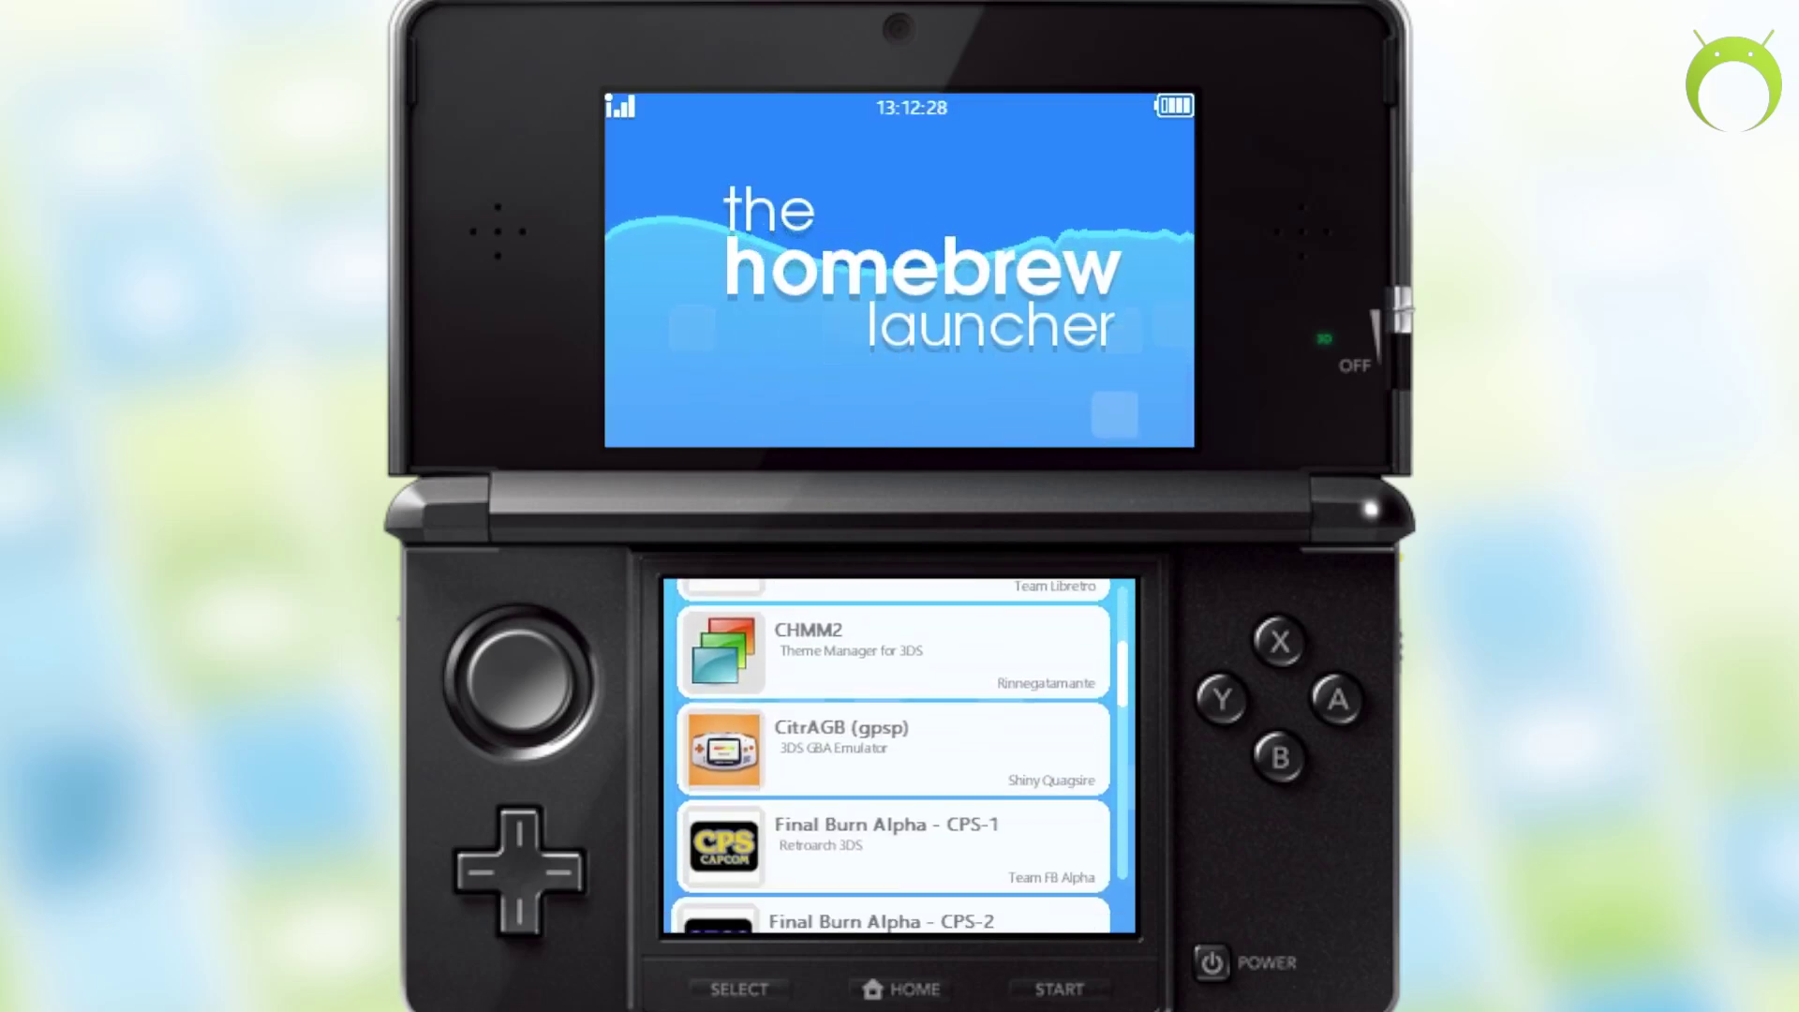
scroll(898, 754, "down", 5)
scroll(897, 754, "down", 10)
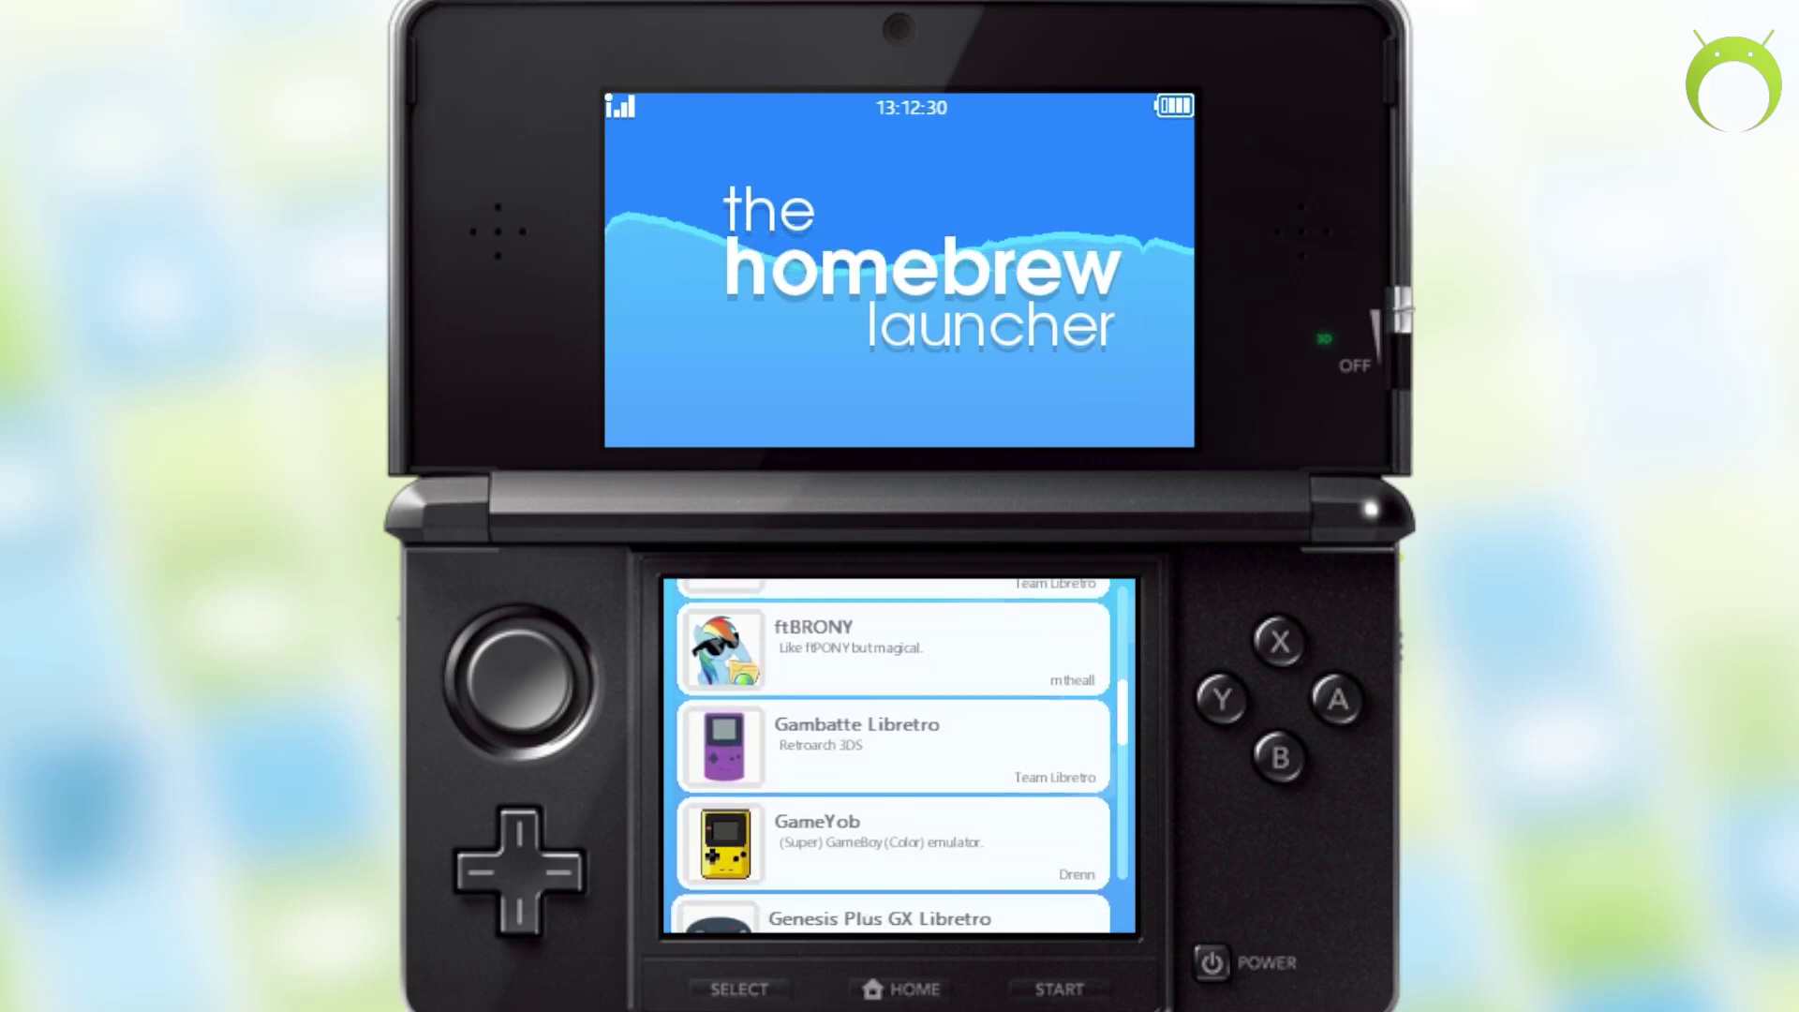
scroll(897, 755, "down", 10)
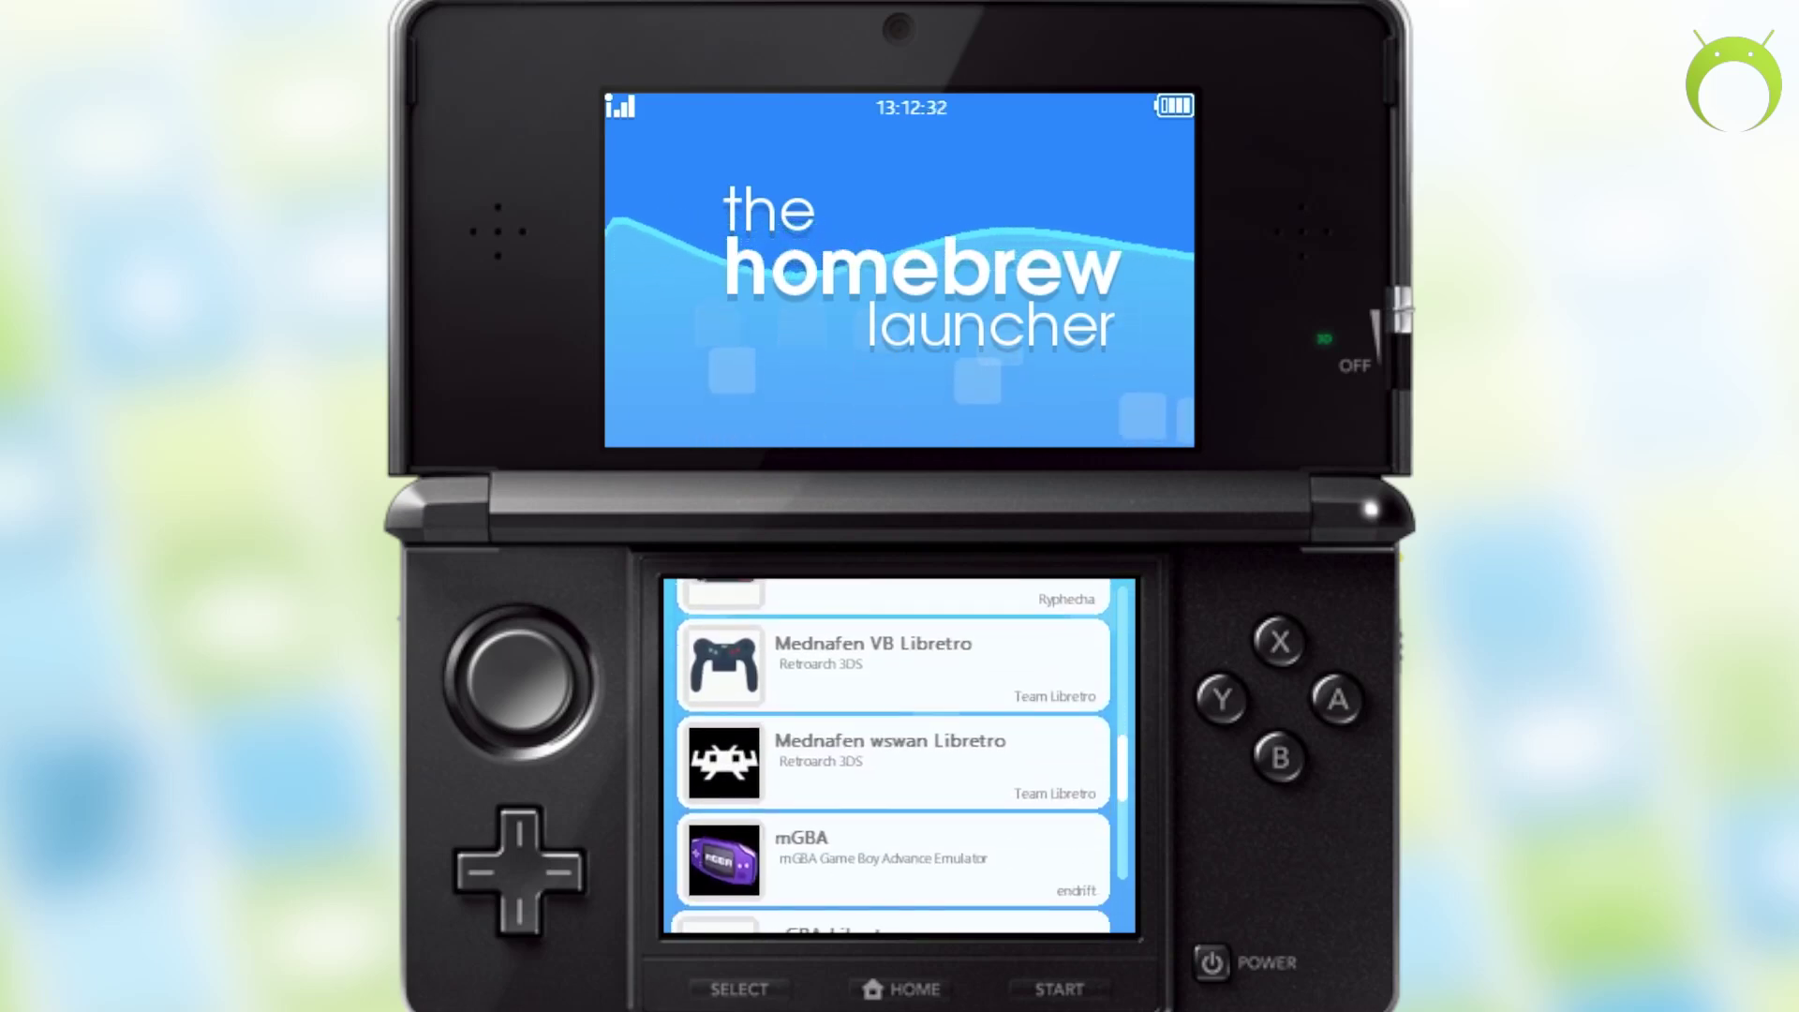
scroll(897, 754, "down", 10)
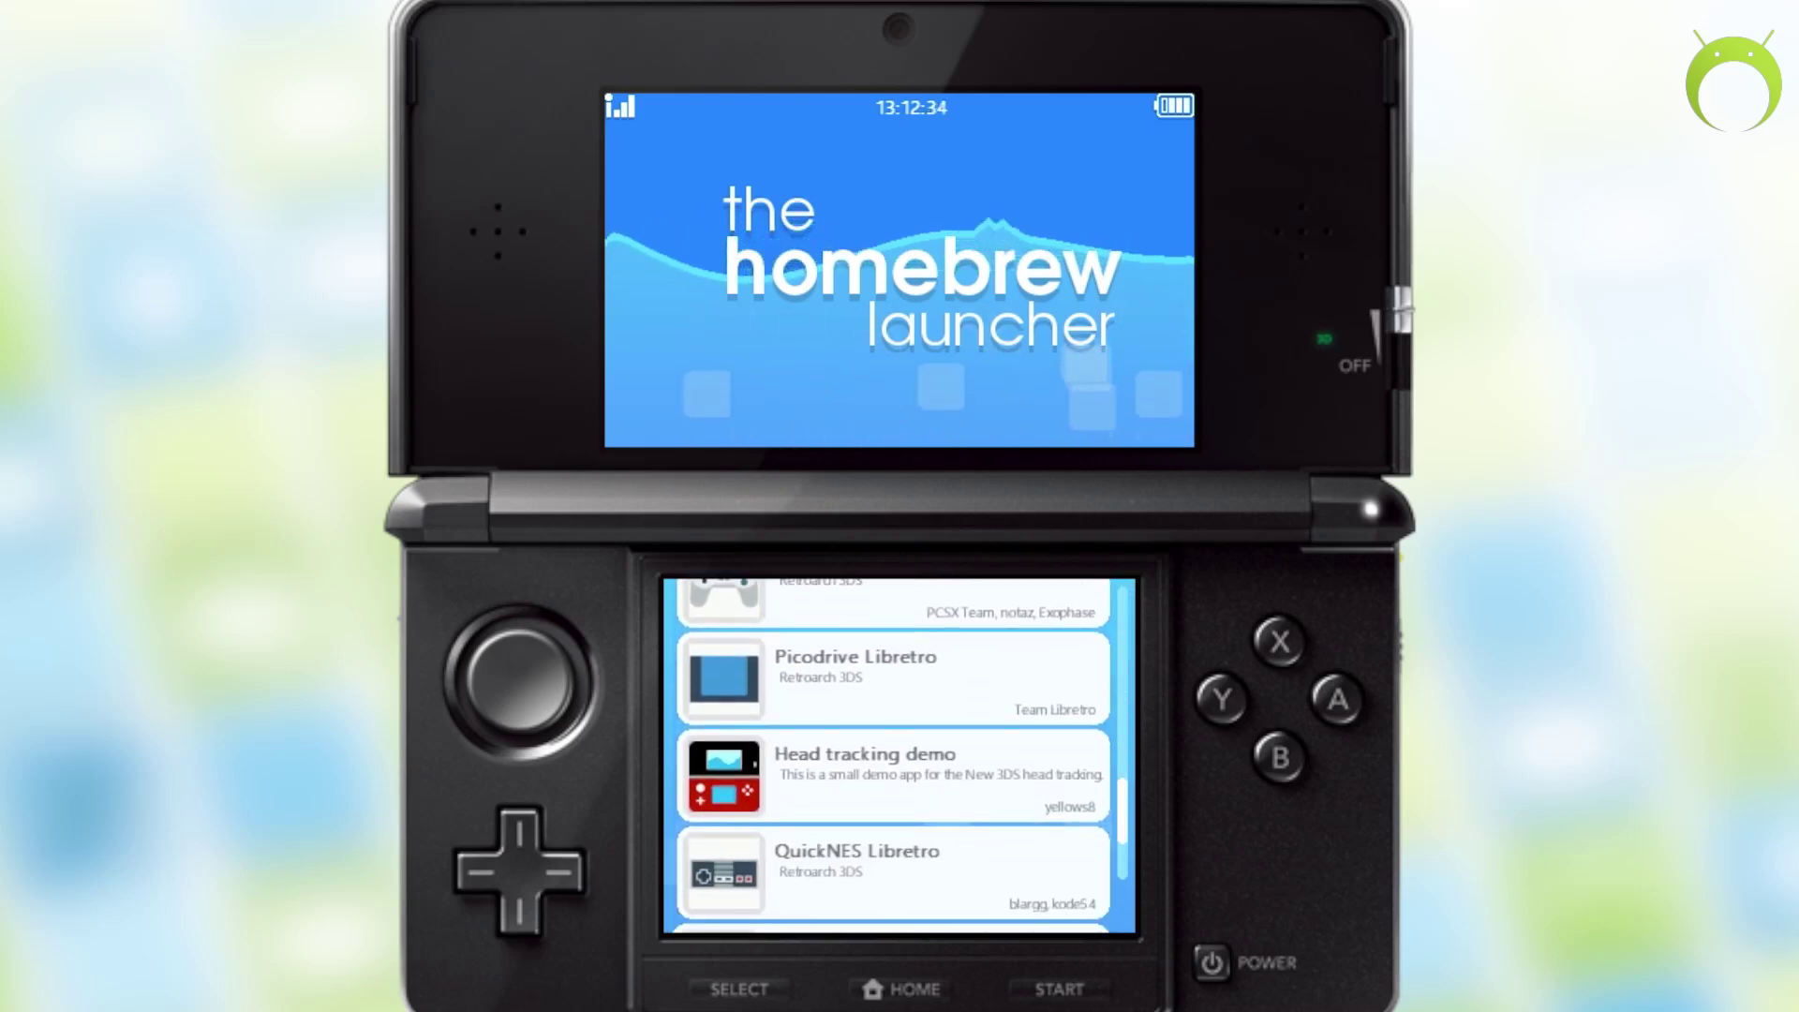
scroll(898, 755, "down", 1)
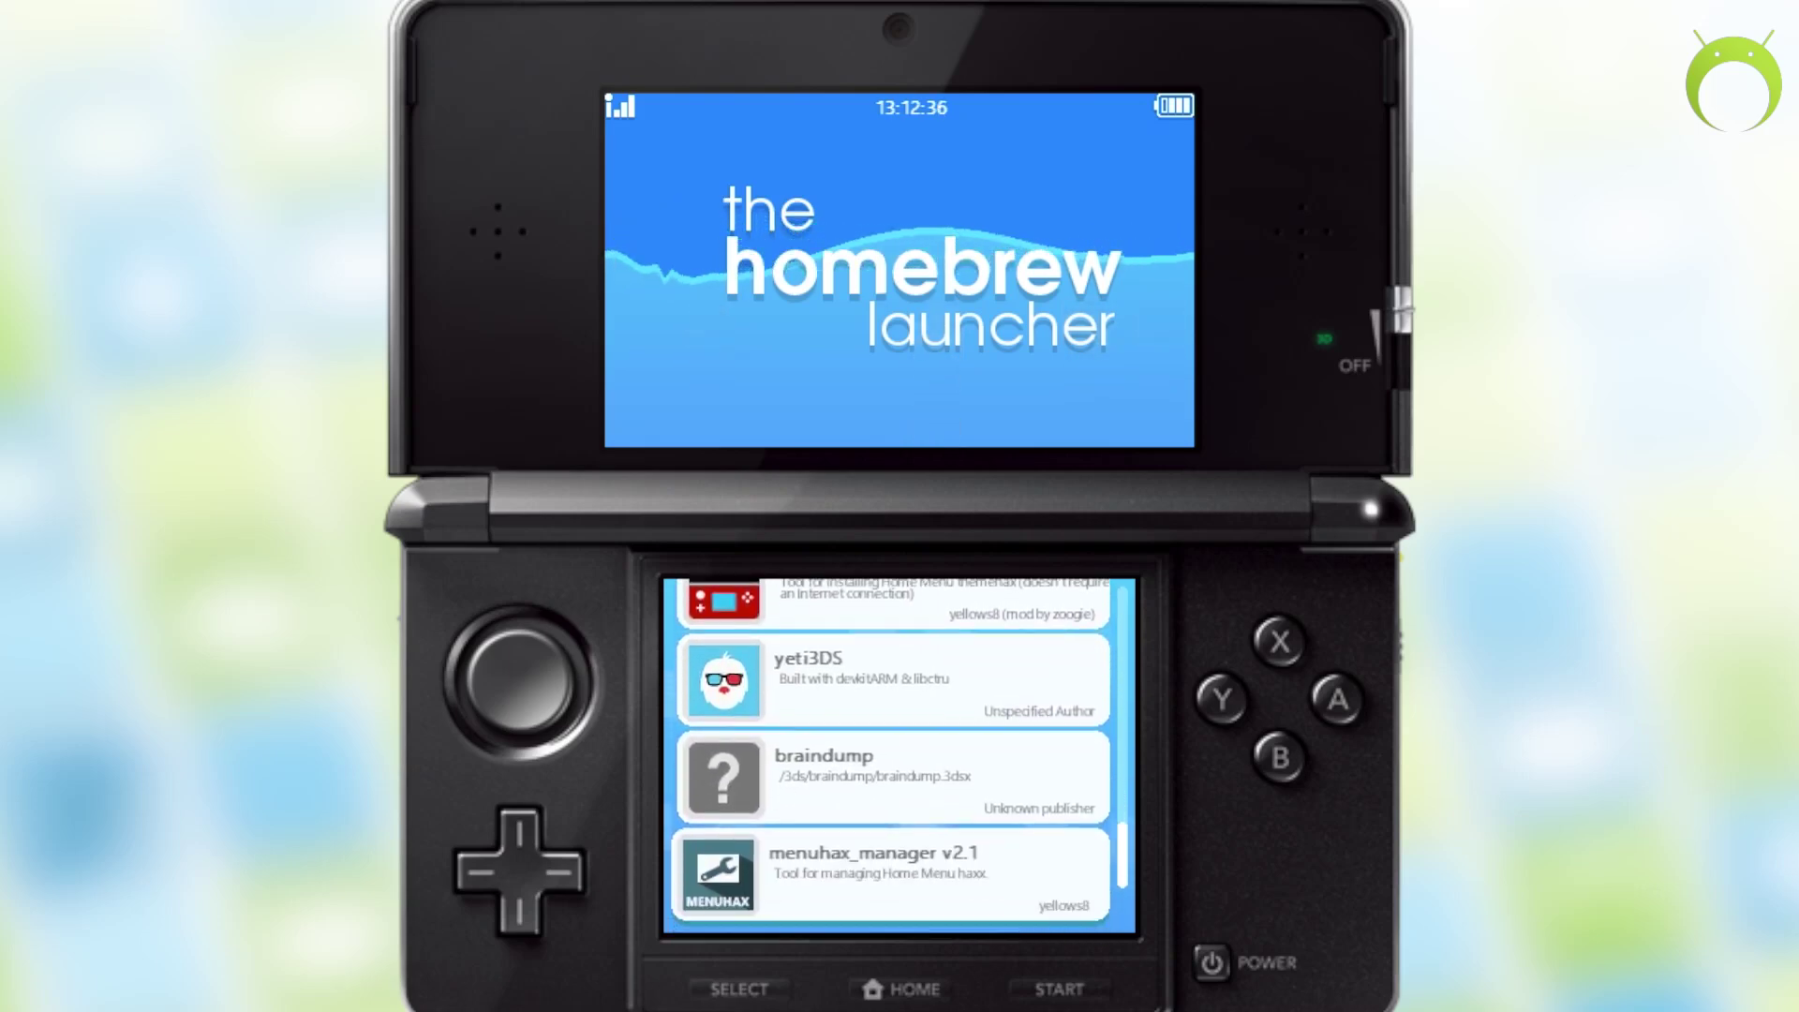
scroll(897, 754, "up", 3)
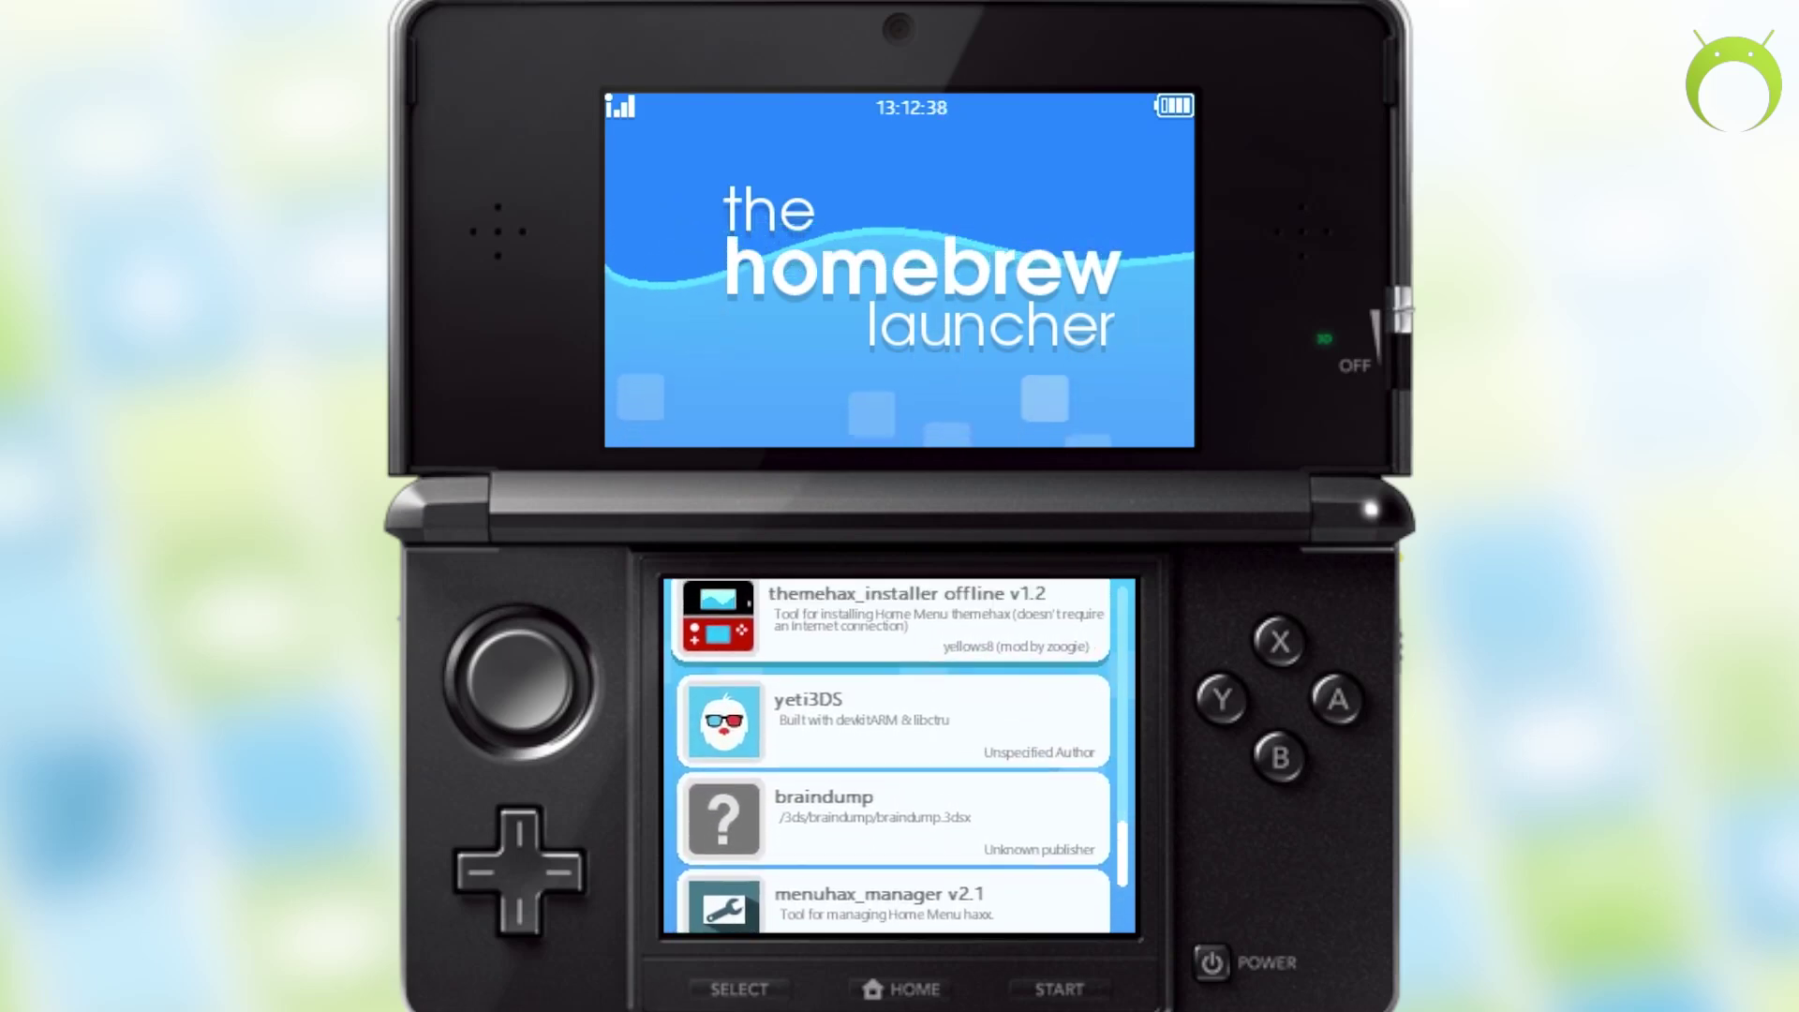
scroll(898, 754, "up", 10)
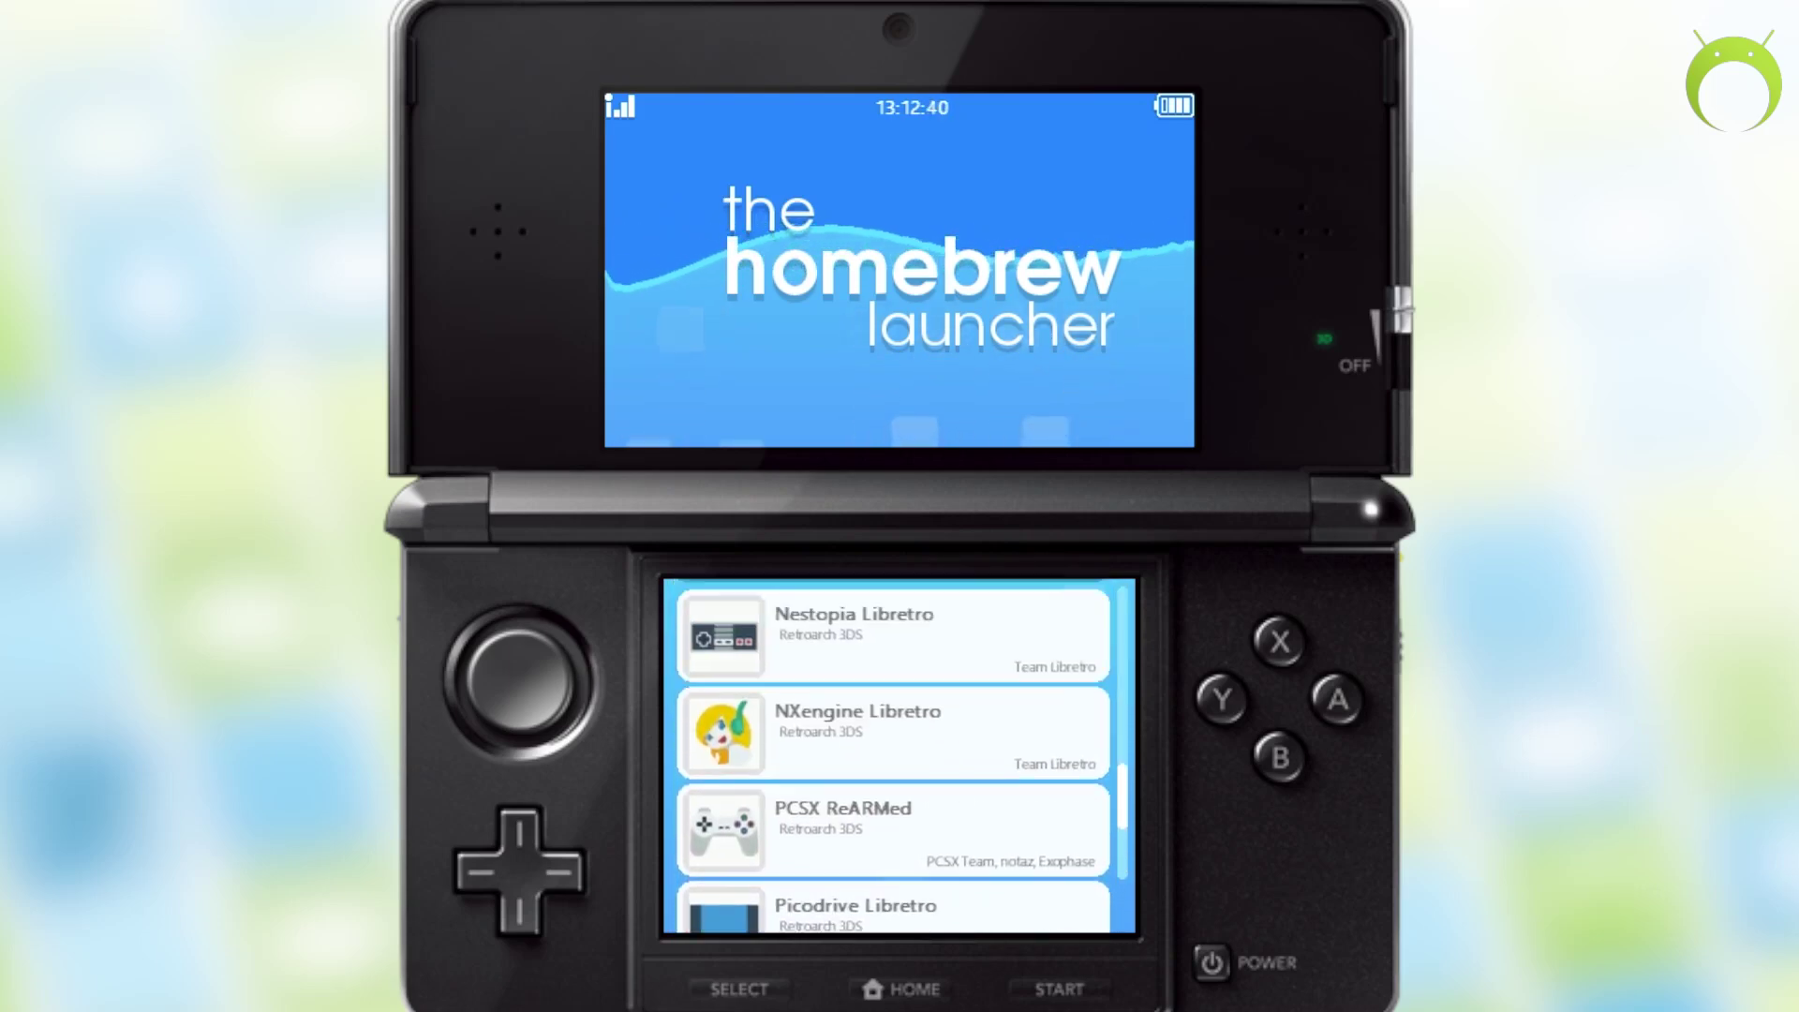
scroll(898, 755, "up", 10)
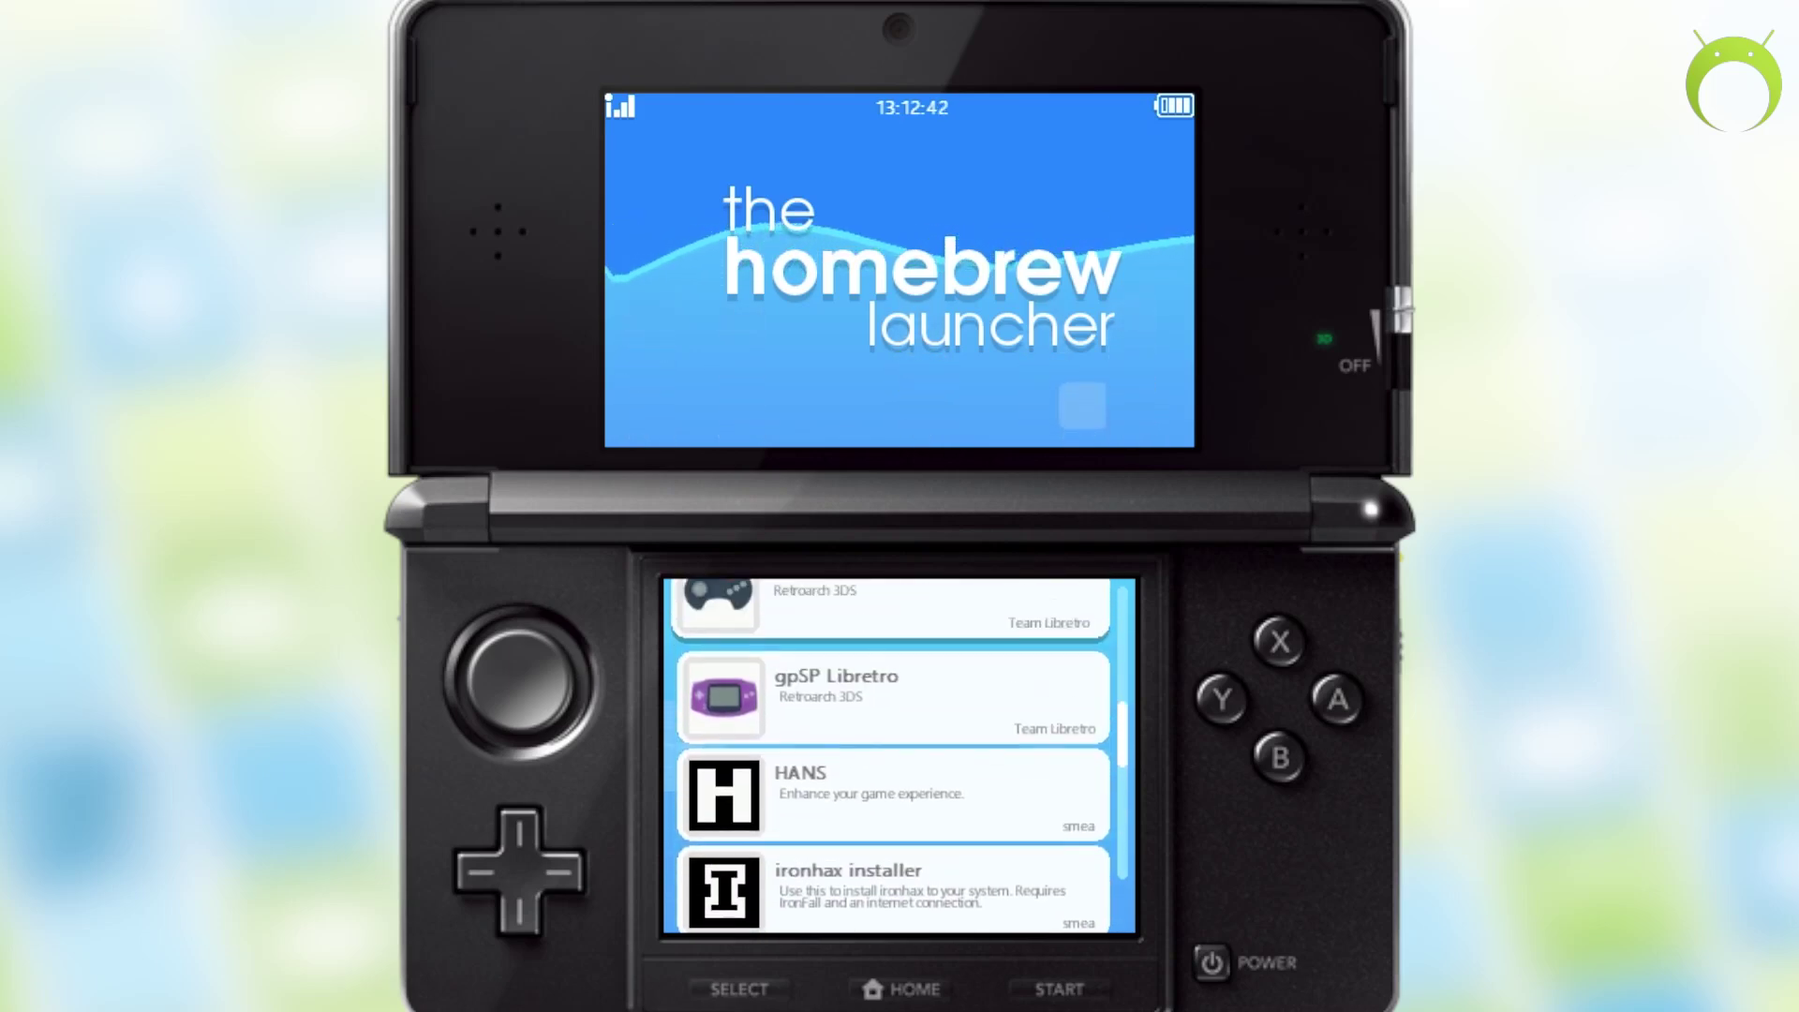
scroll(897, 755, "up", 3)
scroll(898, 755, "up", 10)
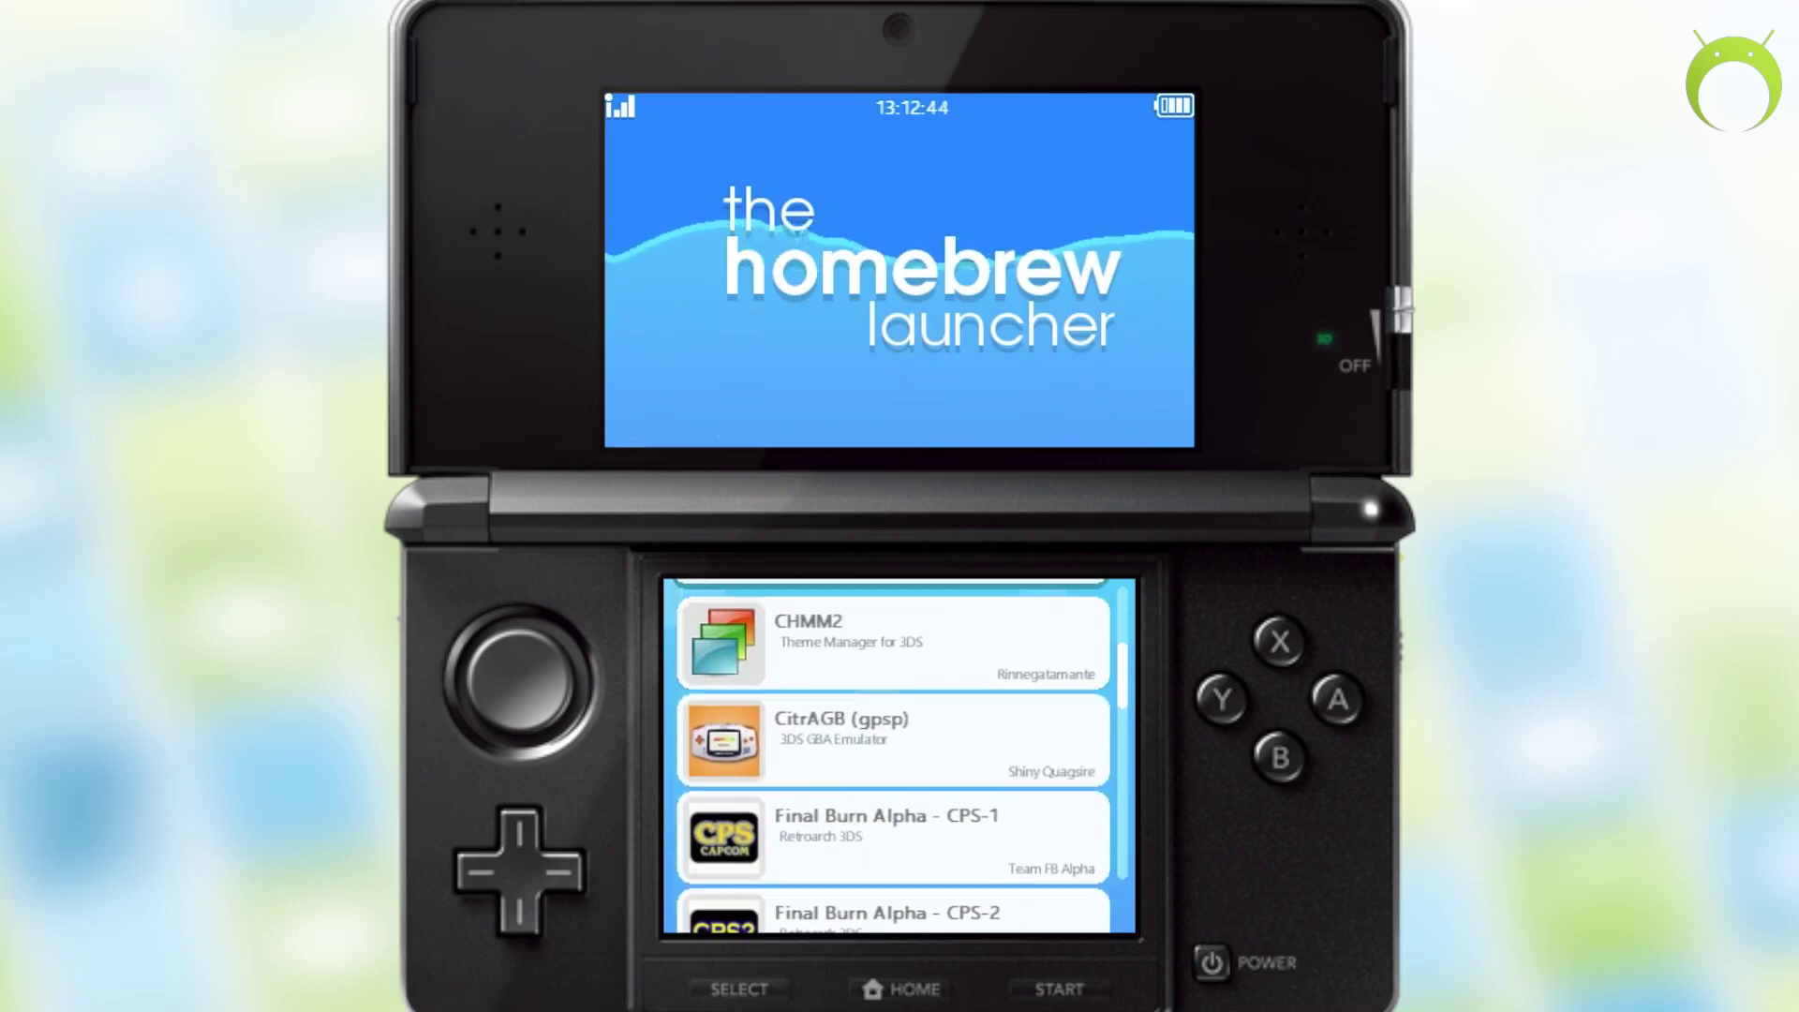
scroll(897, 754, "up", 3)
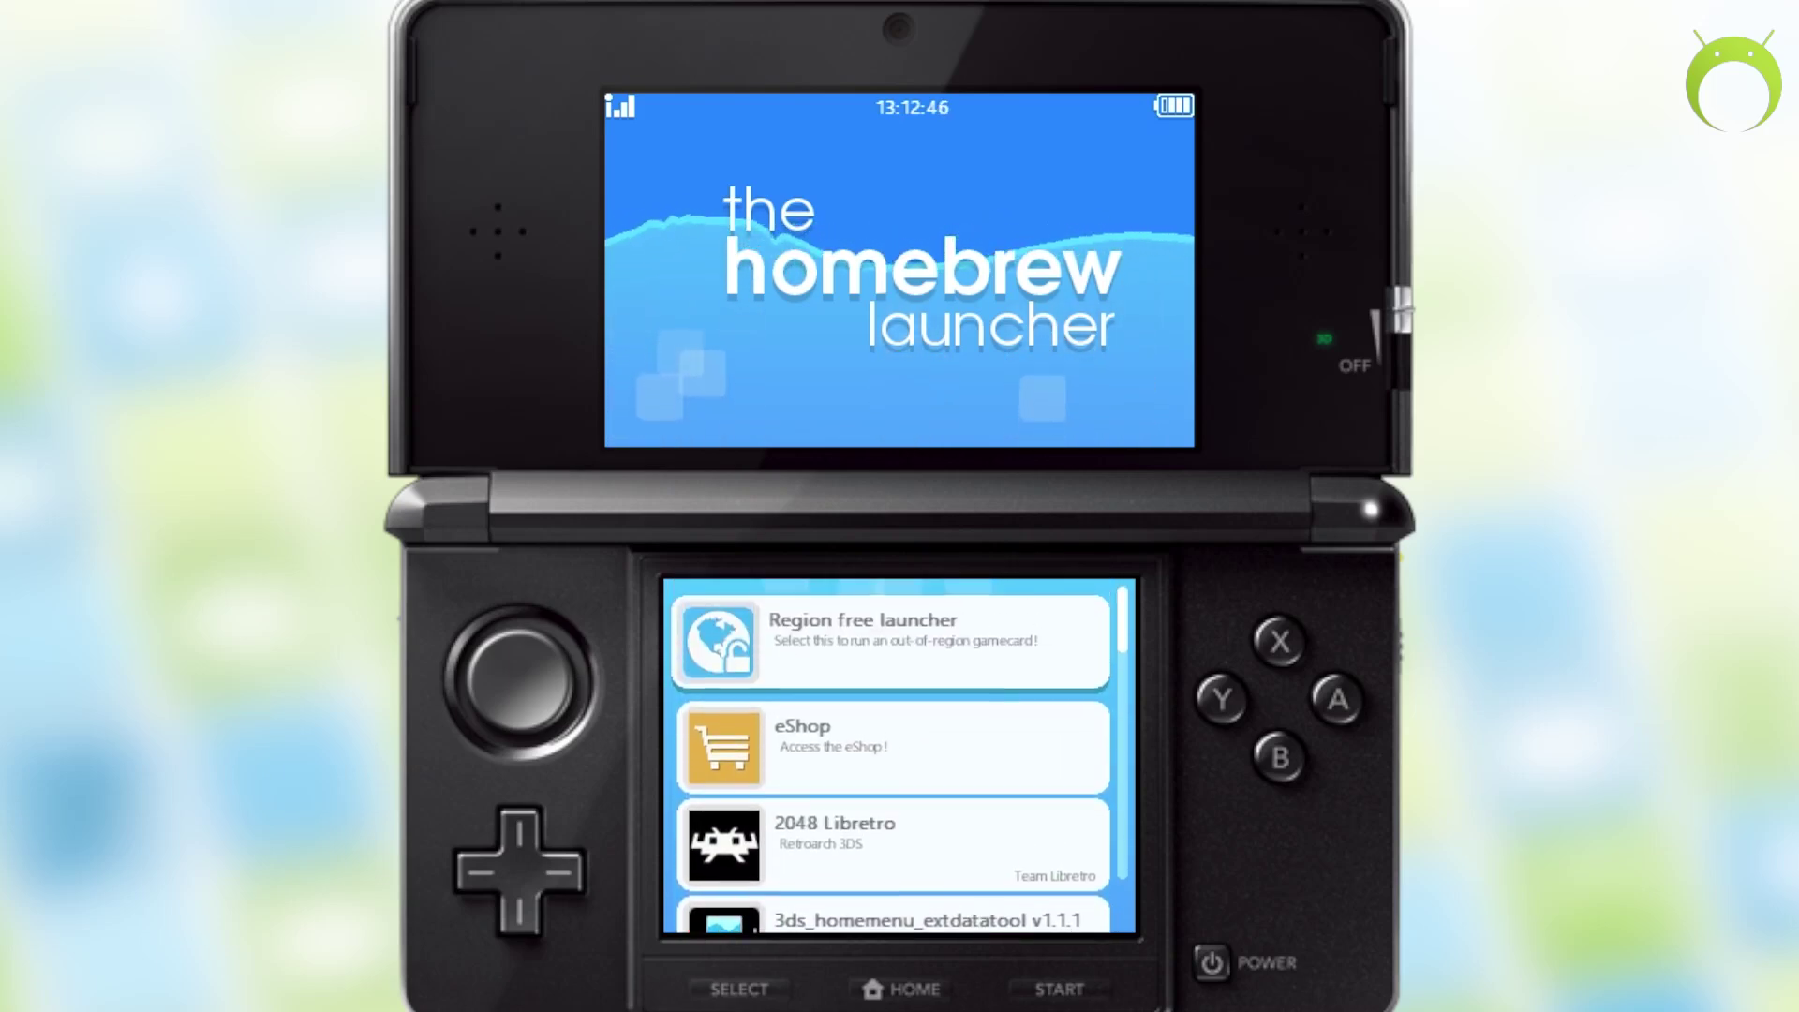